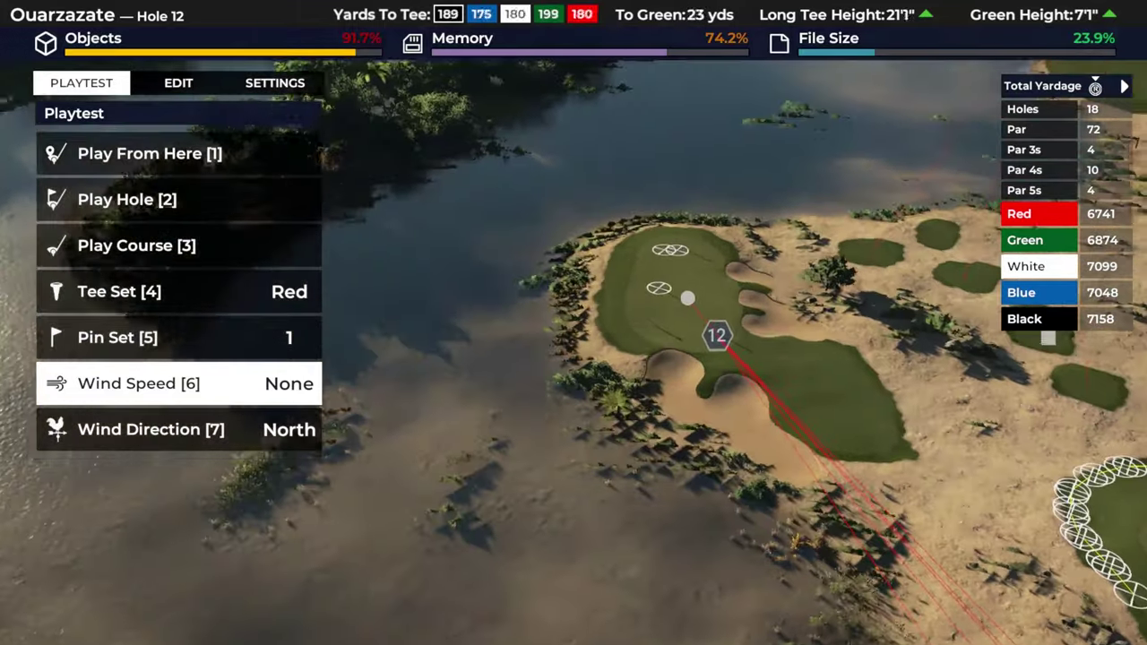
# - Measure the distances between points in the lake and the shoreline beside hole 14's tees
pyautogui.press('pagedown')
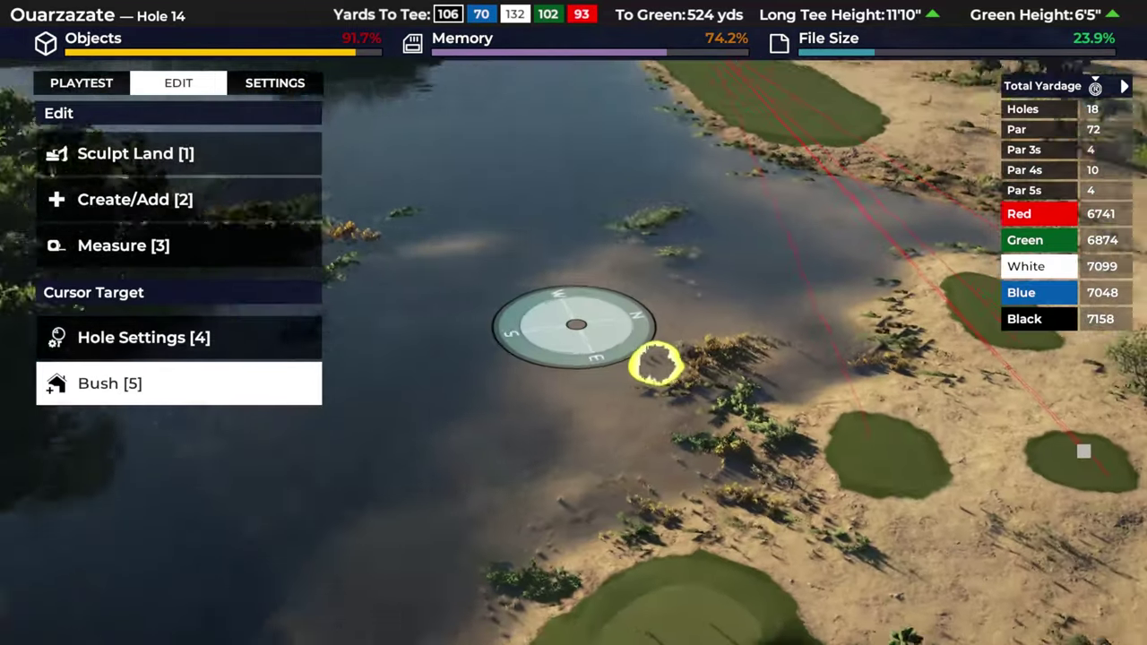
pyautogui.press('Down')
pyautogui.press('Down')
pyautogui.press('Down')
pyautogui.press('Return')
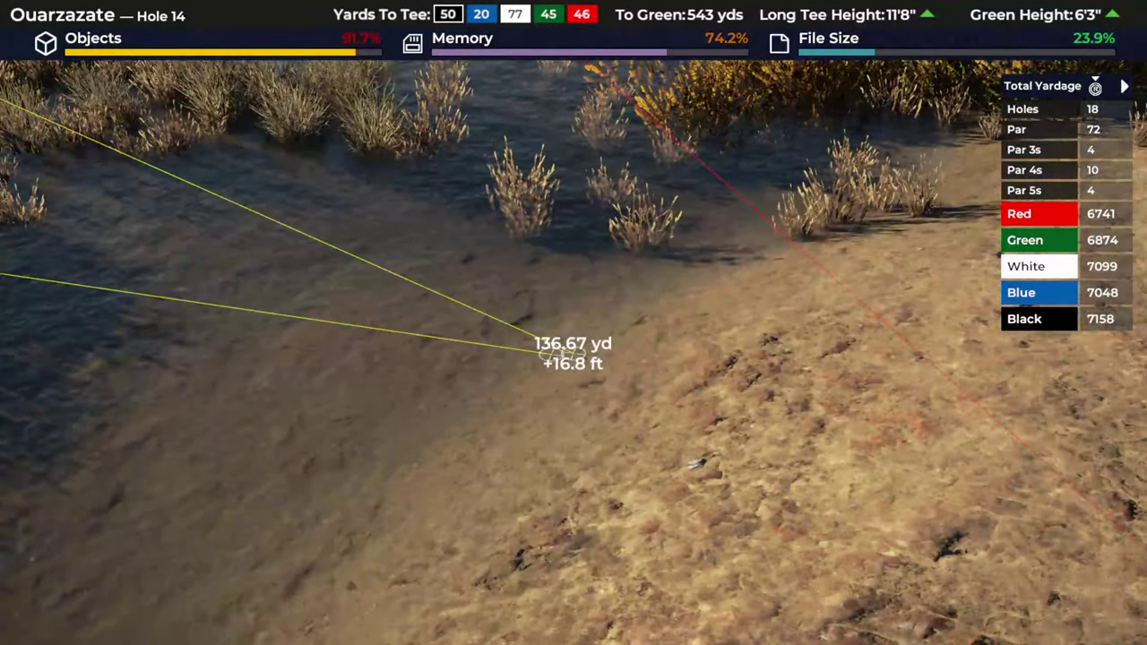
pyautogui.click(573, 330)
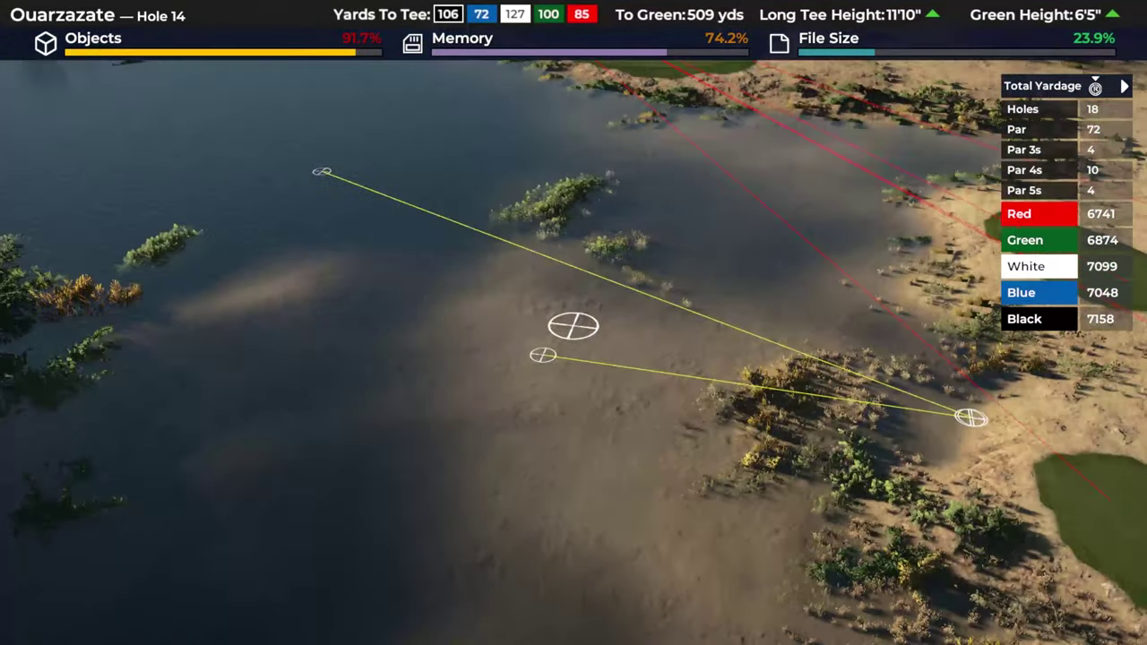
pyautogui.press('Escape')
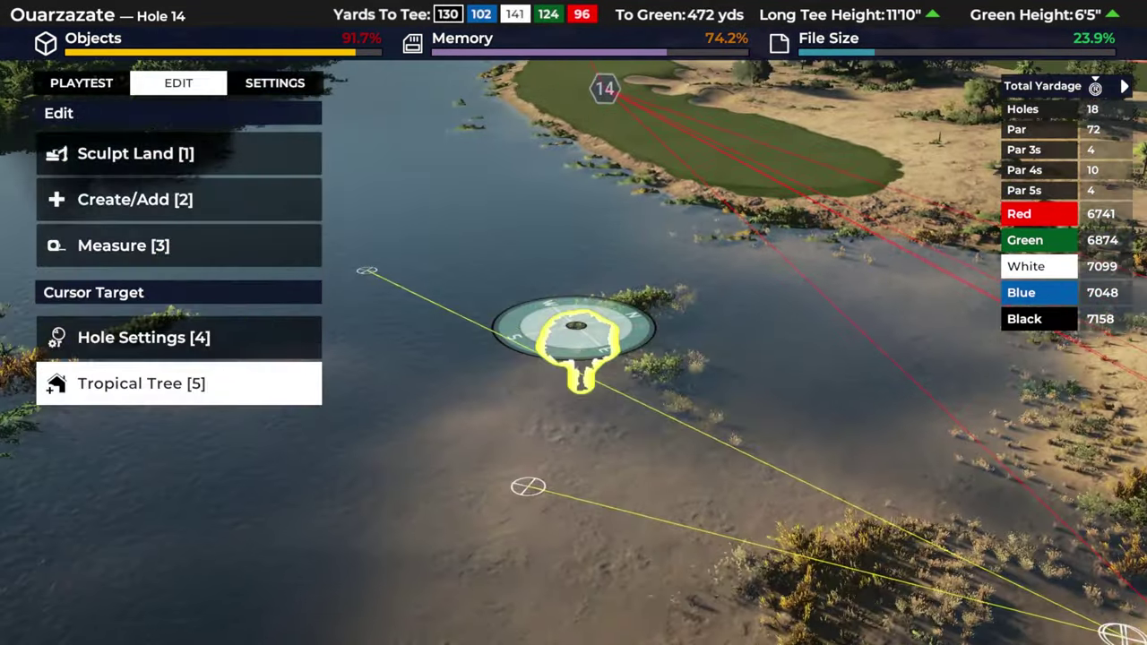
# - Start Landscape Flatten with the faint soft round brush from page 4 and enlarge it over the shallow water
pyautogui.press('Down')
pyautogui.press('Return')
pyautogui.press('Return')
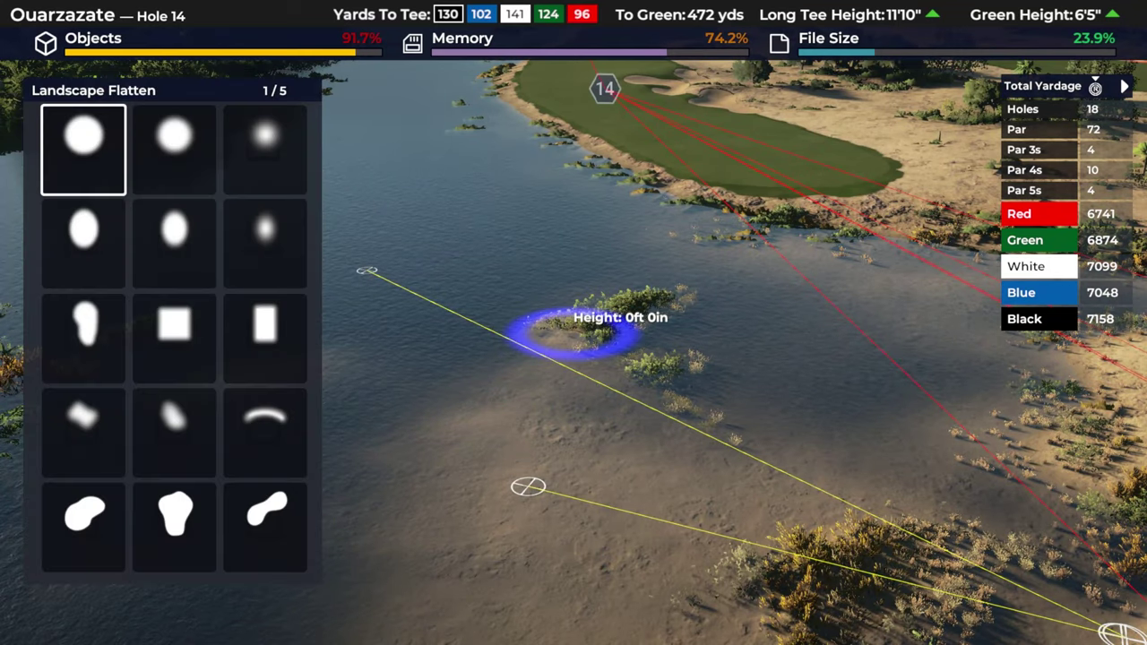
pyautogui.press('q')
pyautogui.press('Left')
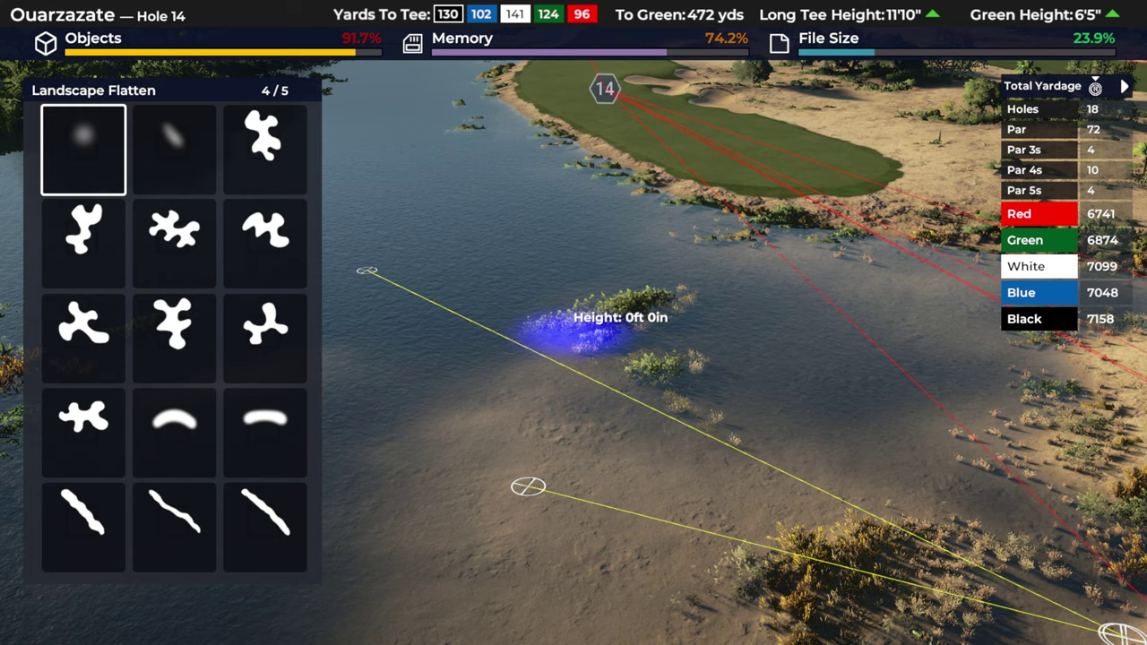
pyautogui.press('Return')
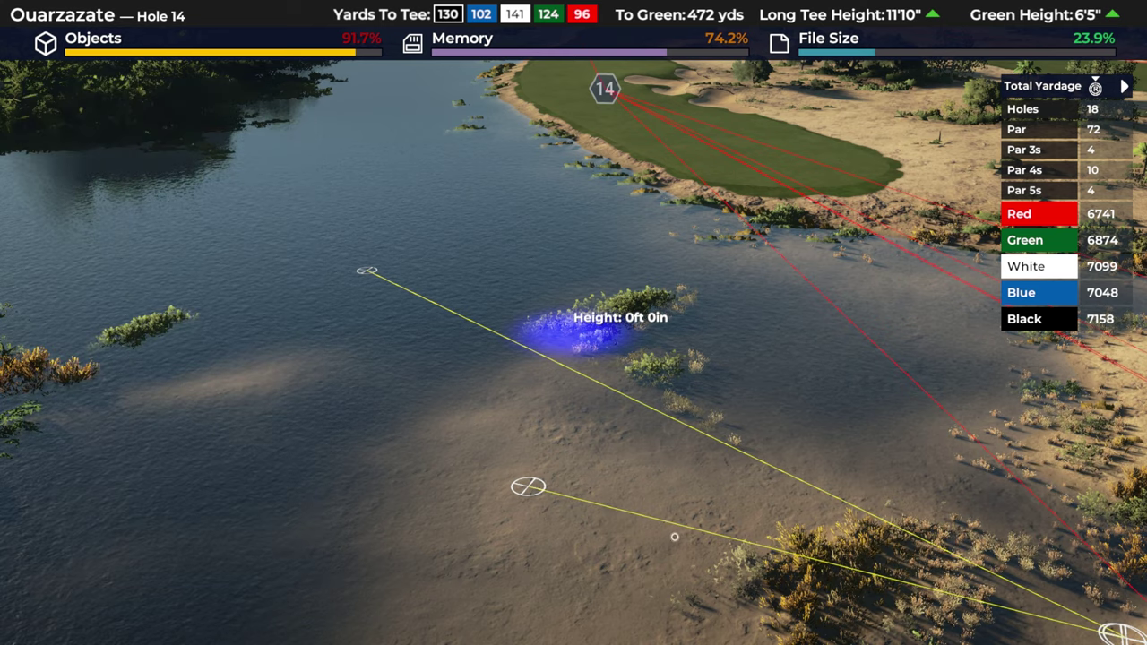
pyautogui.press('Right')
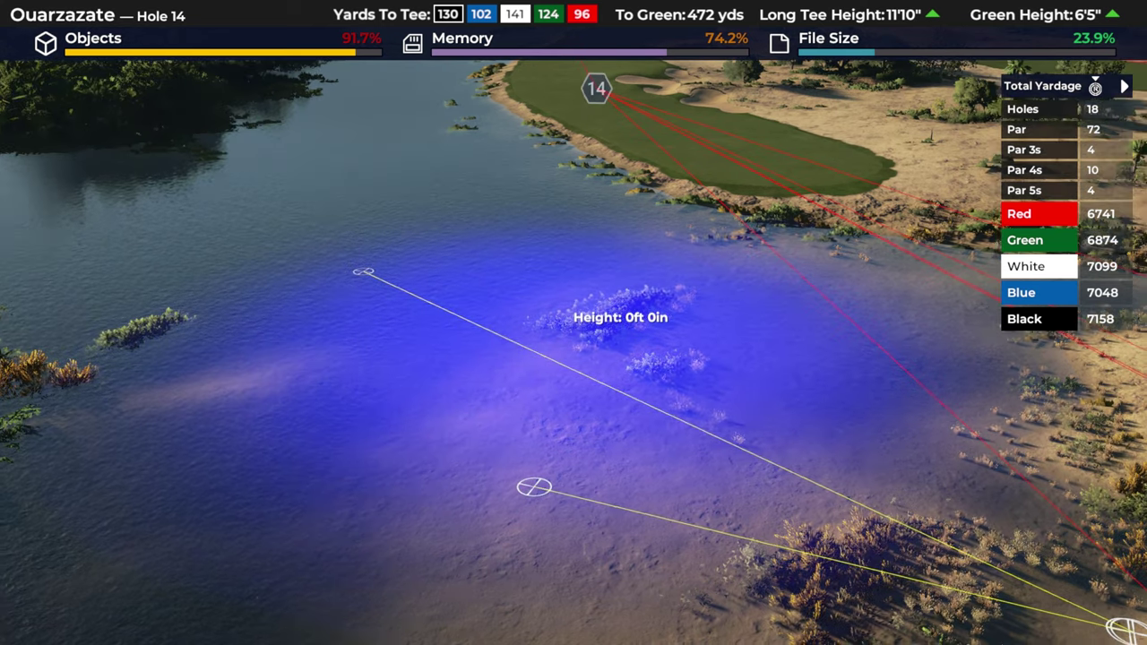
# - Stamp the large flatten brush over the shallow water near hole 14's tees at a height of 1 ft 11 in
pyautogui.press('Up')
pyautogui.press('Up')
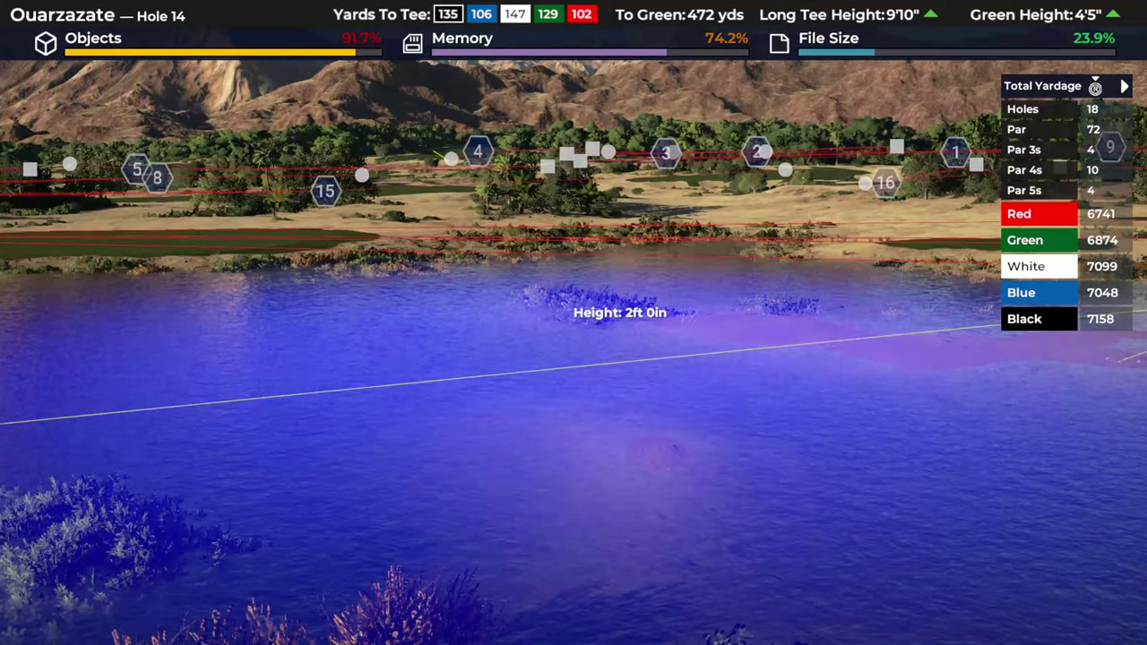
pyautogui.press('Down')
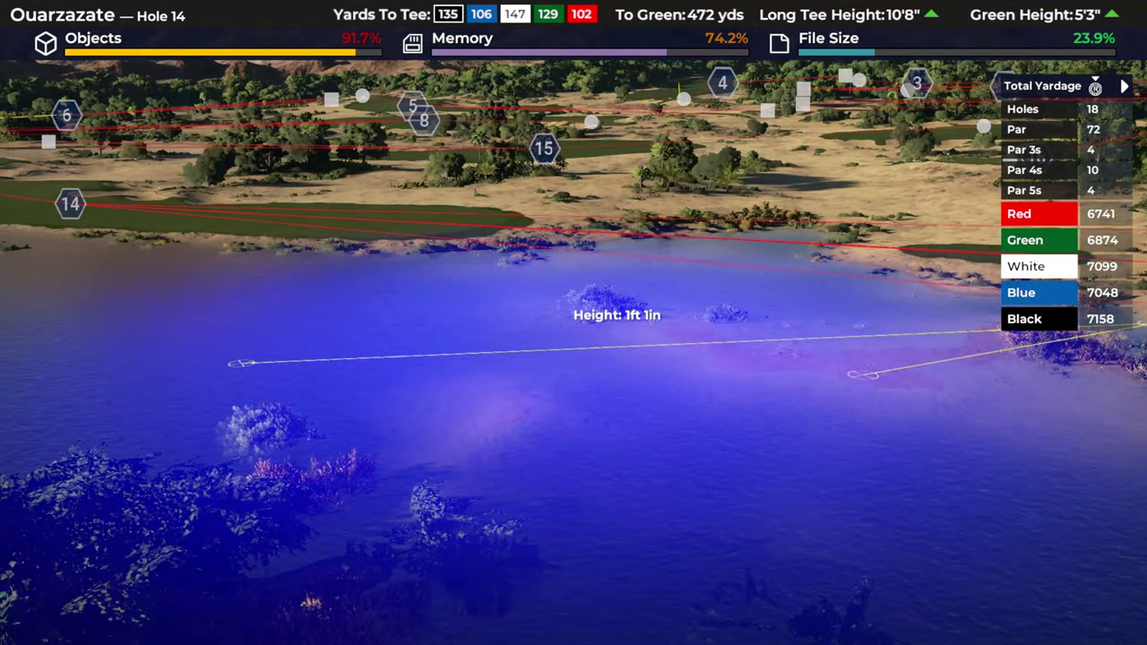
pyautogui.press('Left')
pyautogui.press('Up')
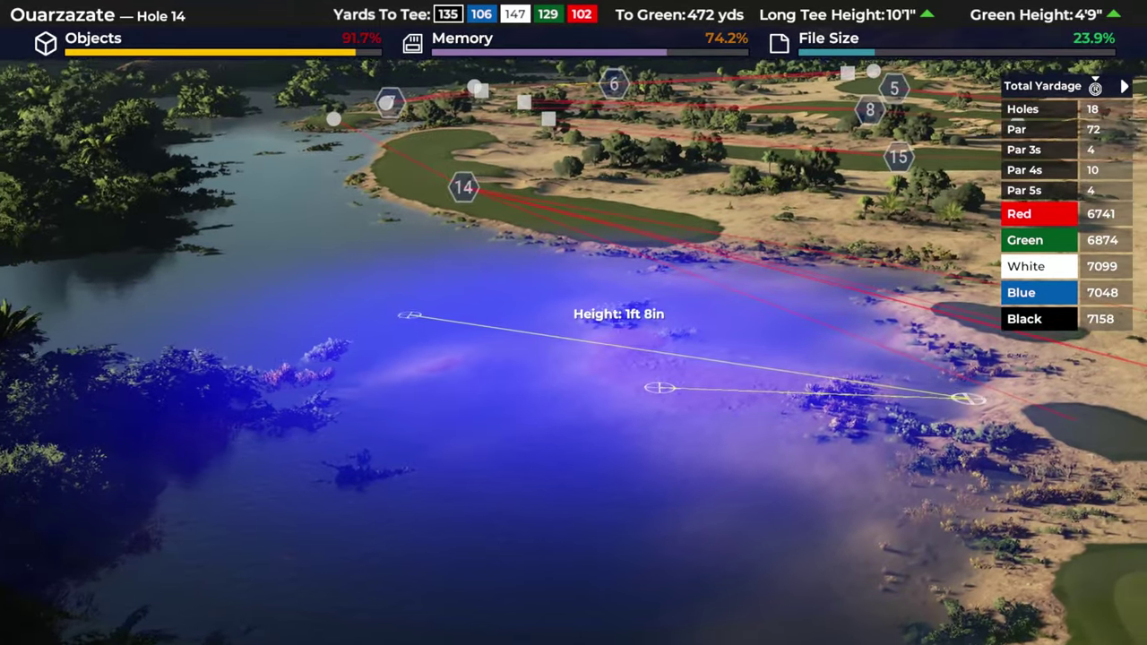
pyautogui.press('Left')
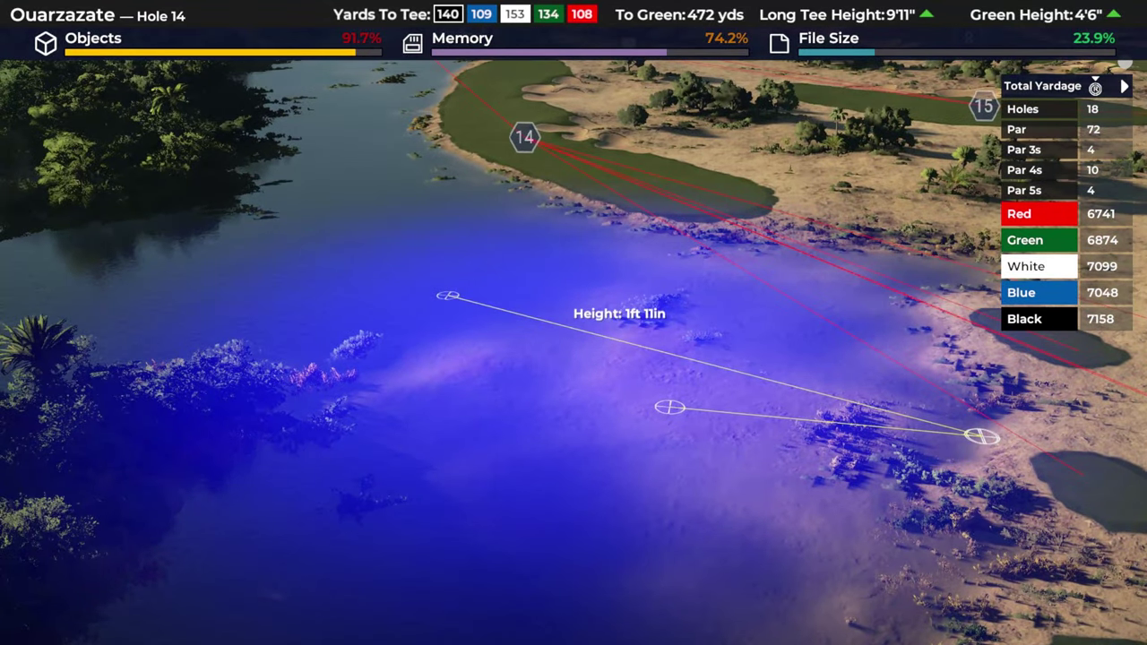
pyautogui.press('a')
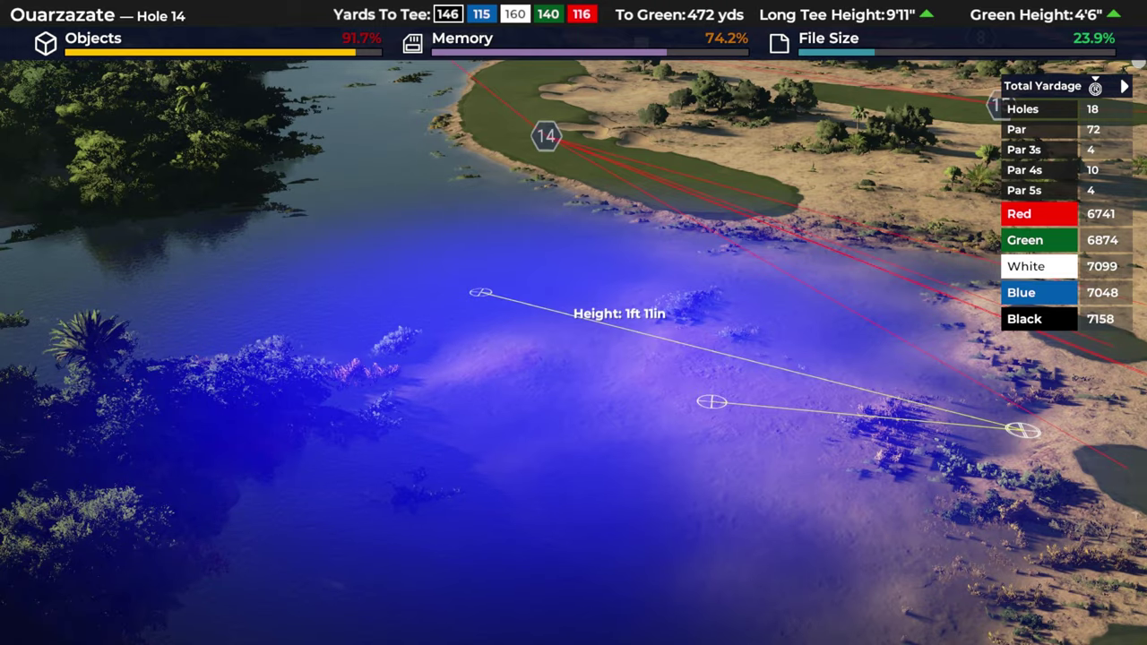
pyautogui.press('h')
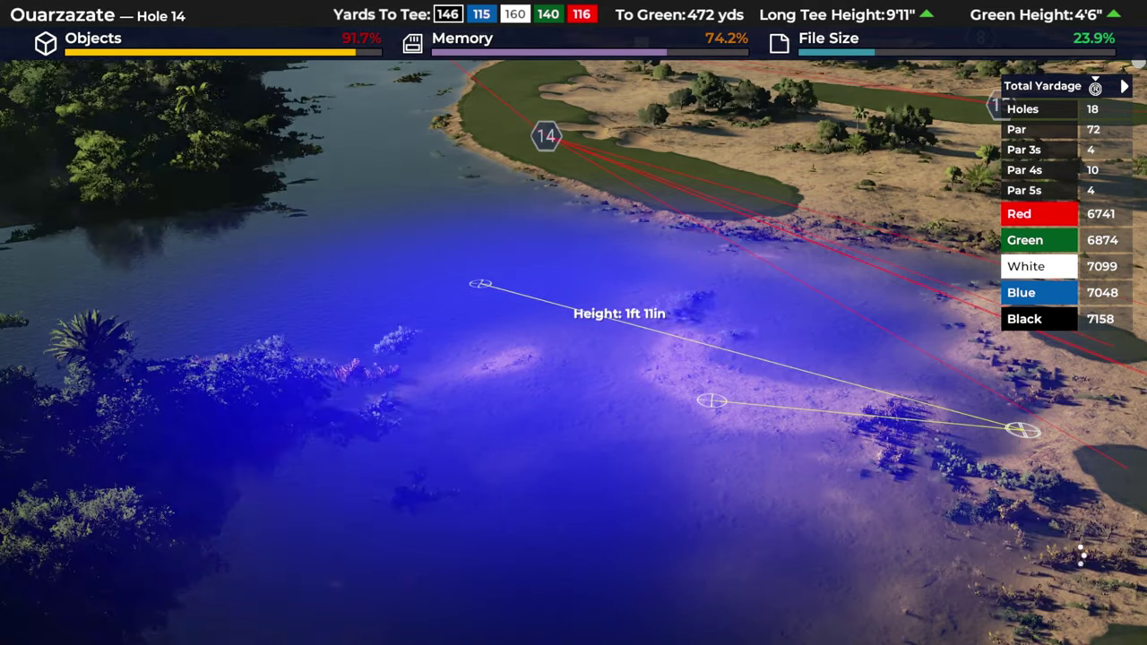
# - Lower the flatten height to -0 ft 10 in and stamp the lake bed between the tees and the opposite bank
pyautogui.press('Up')
pyautogui.press('a')
pyautogui.press('Left')
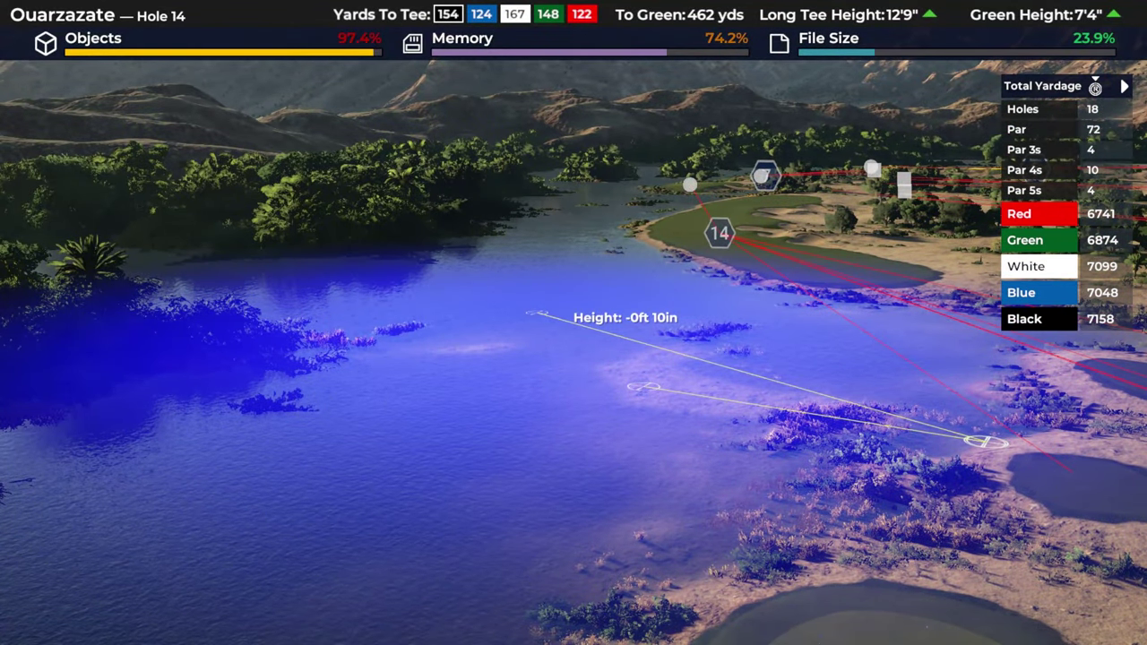
pyautogui.press('h')
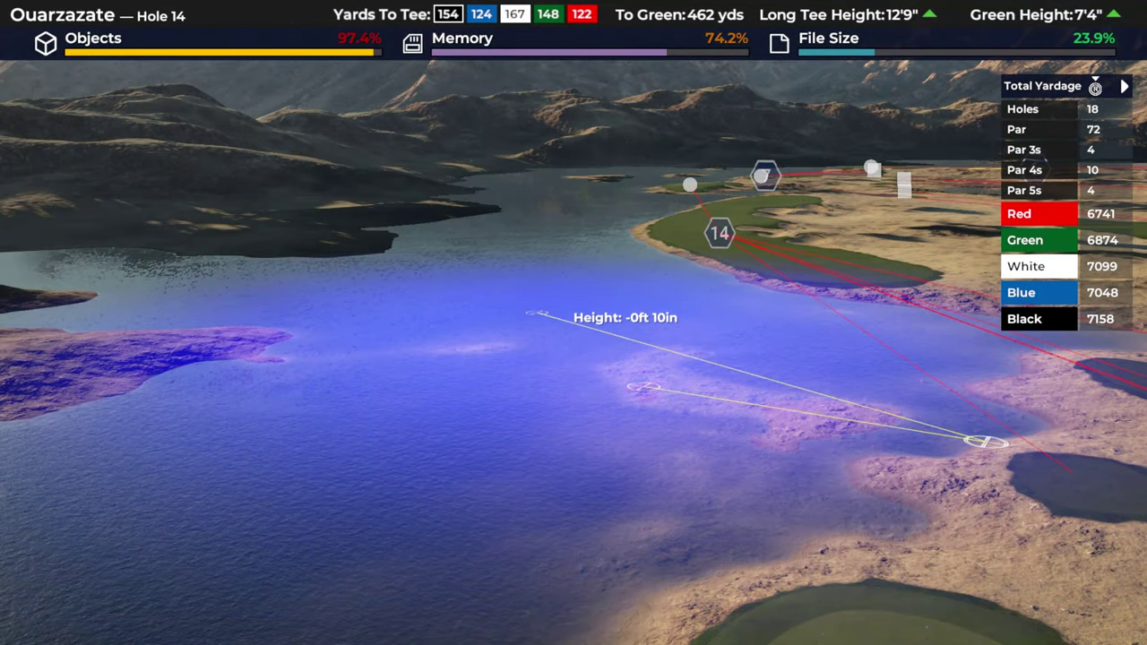
# - Raise the flatten height to 0 ft 1 in, stamp the same stretch of lake bed, and finish the sculpting pass
pyautogui.press('Up')
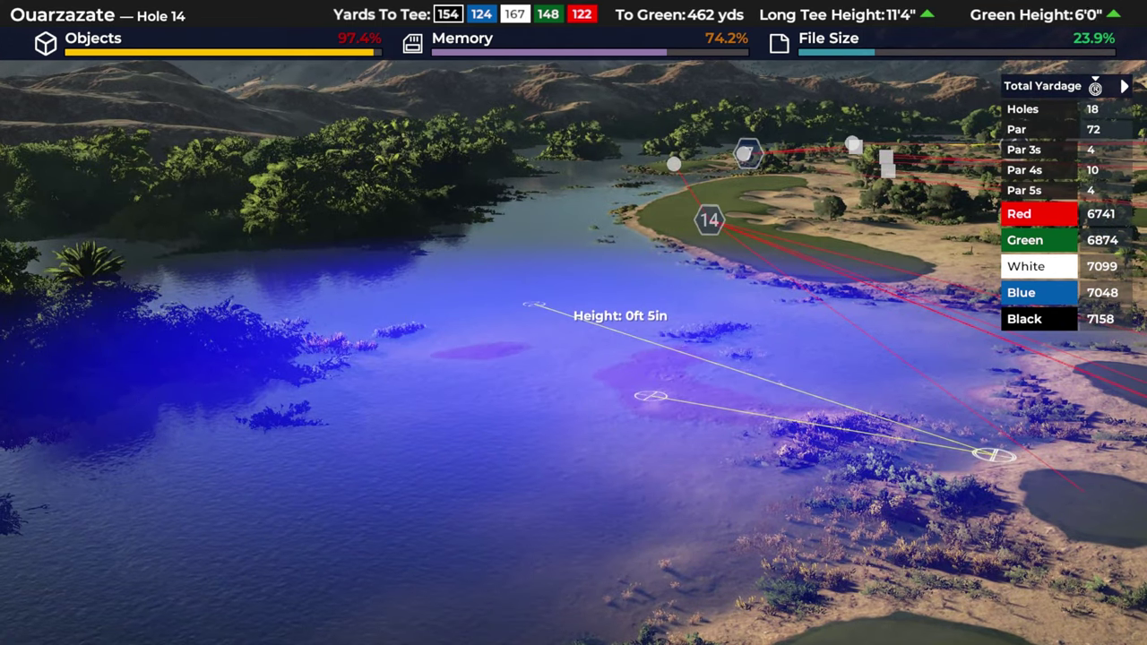
pyautogui.press('Return')
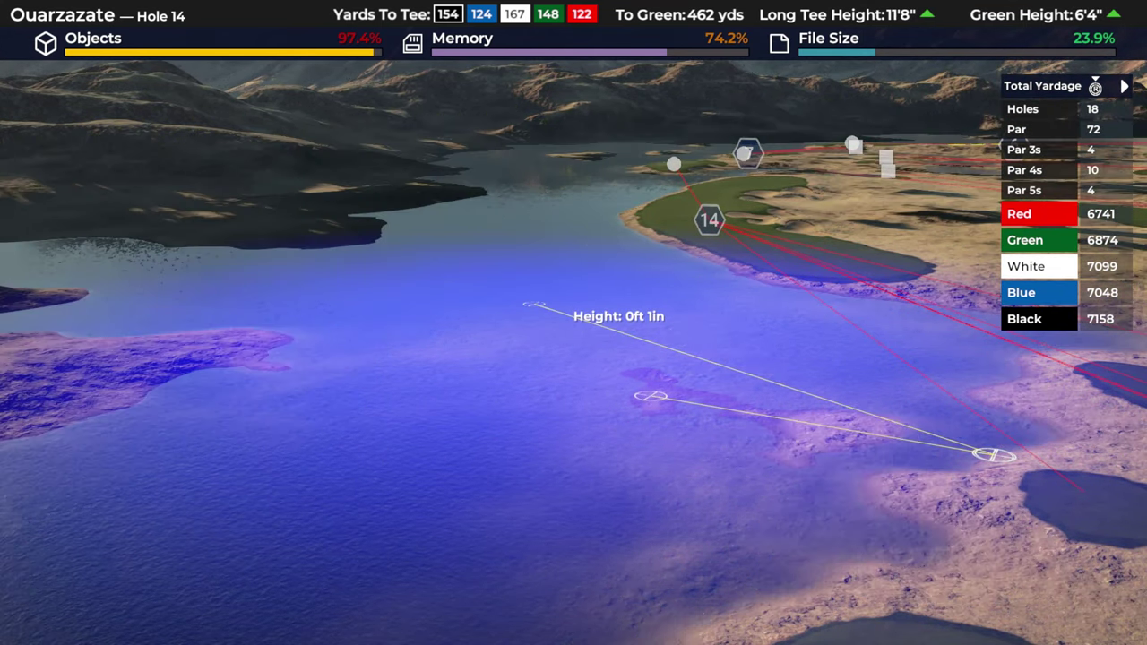
pyautogui.press('Escape')
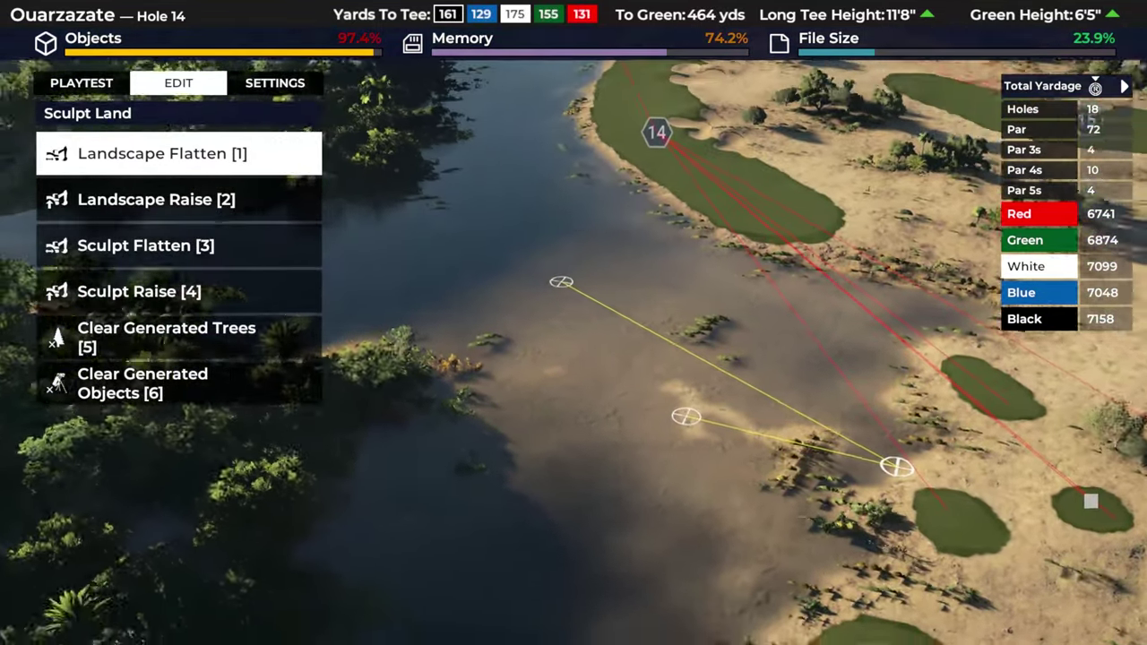
# - Apply another large Landscape Flatten stamp at 0 ft 1 in over the shallows beyond the measured point in the lake
pyautogui.press('1')
pyautogui.scroll(-5, 618, 318)
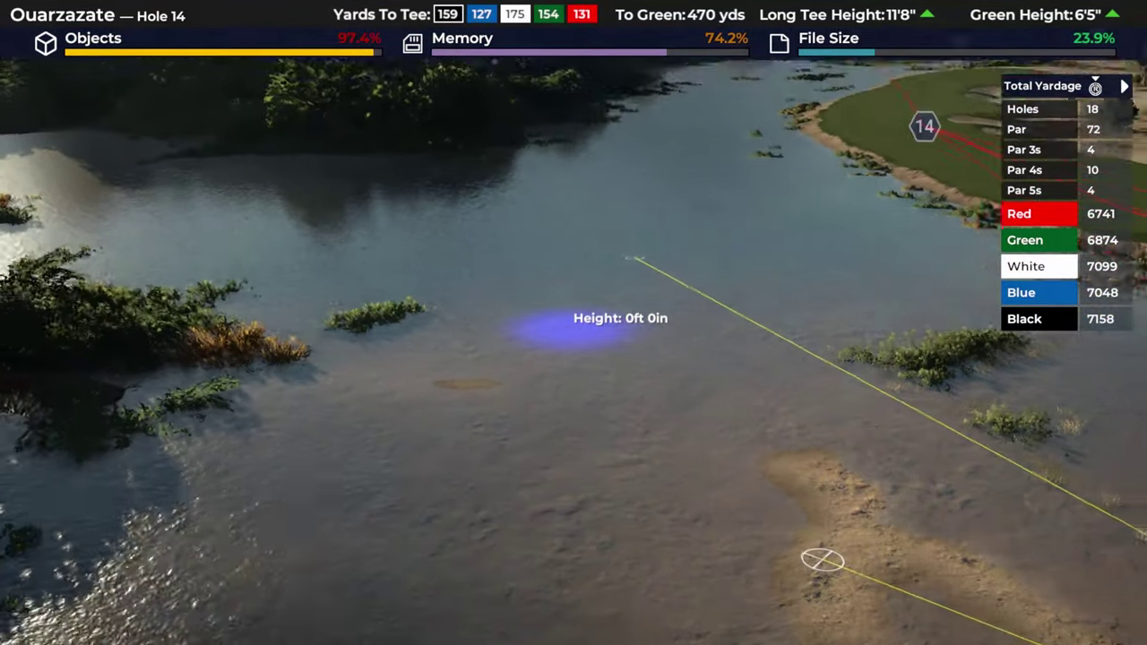
pyautogui.scroll(5, 618, 319)
pyautogui.click(573, 322)
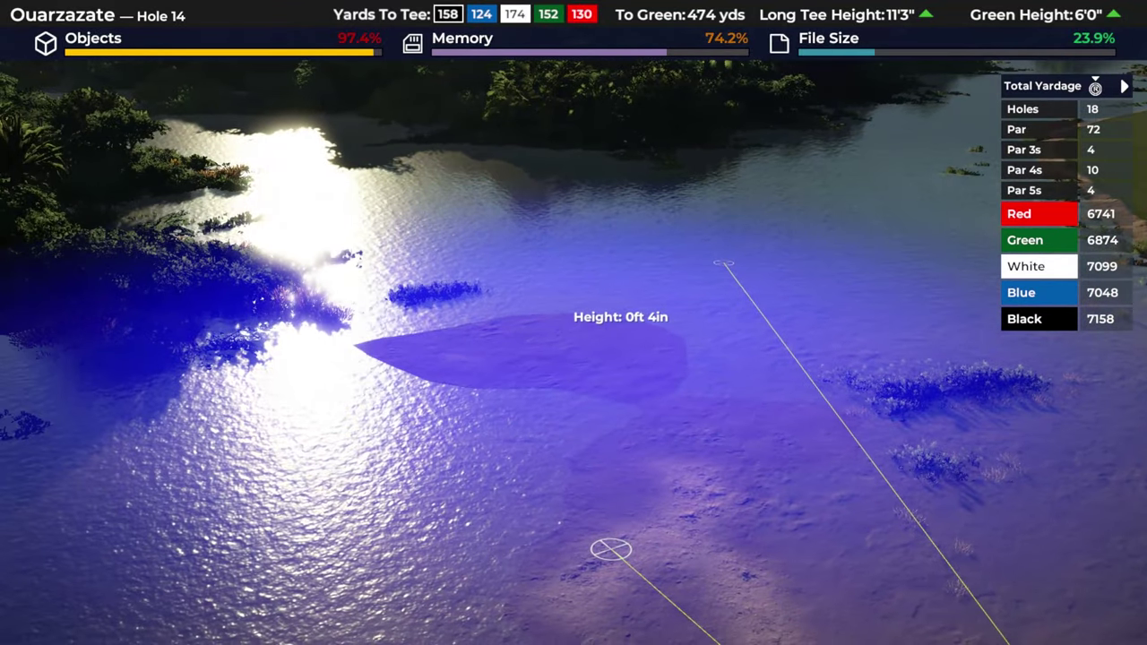
pyautogui.click(573, 323)
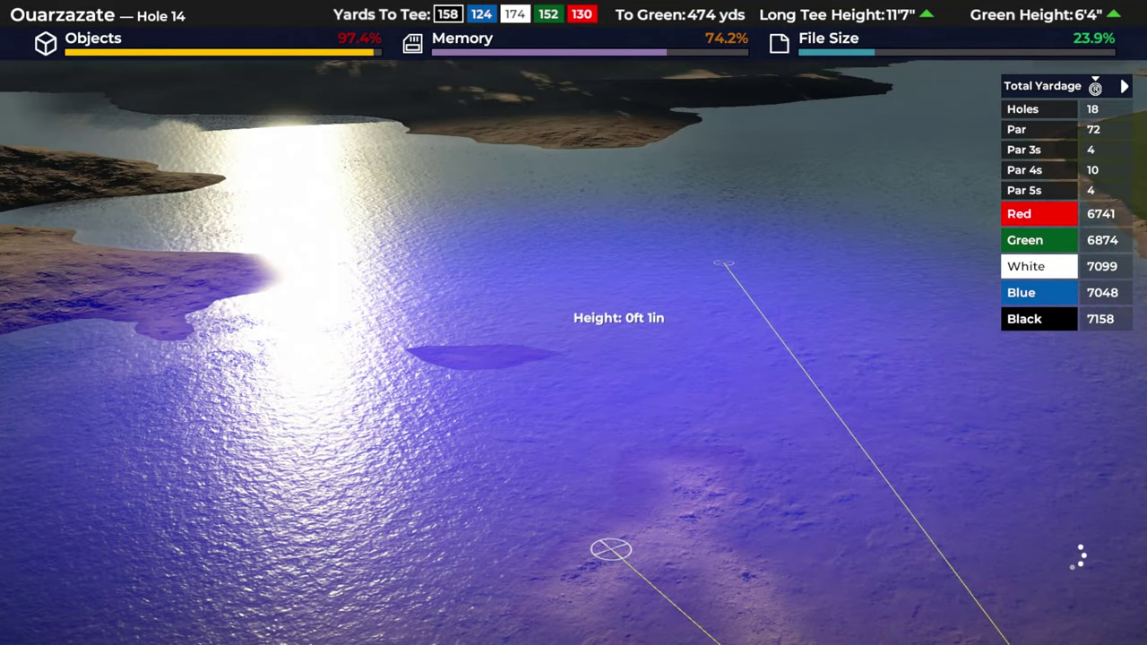
pyautogui.press('Escape')
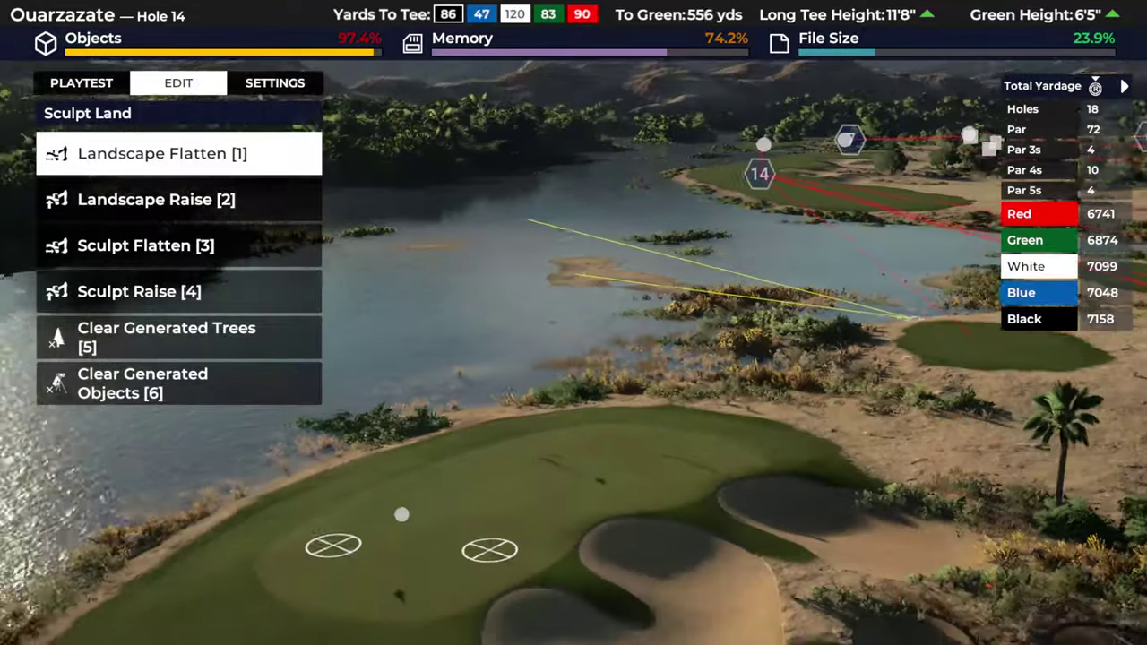
# - Examine the exposed sandbar in the lake from hole 13's green and from close up
pyautogui.press('w')
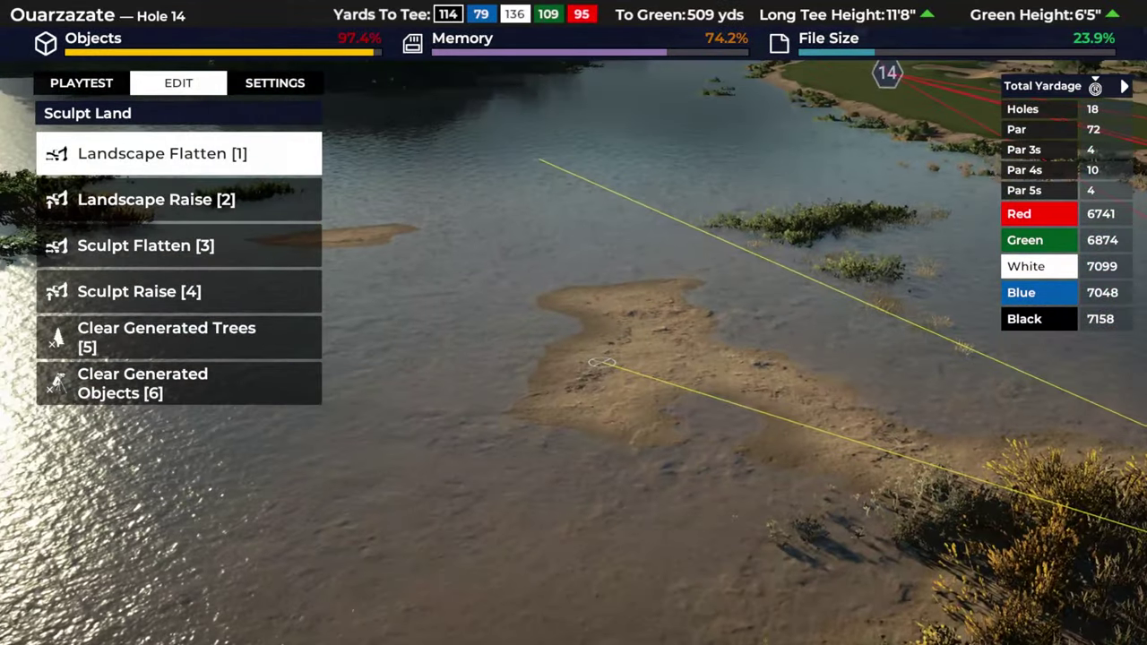
pyautogui.press('s')
pyautogui.press('s')
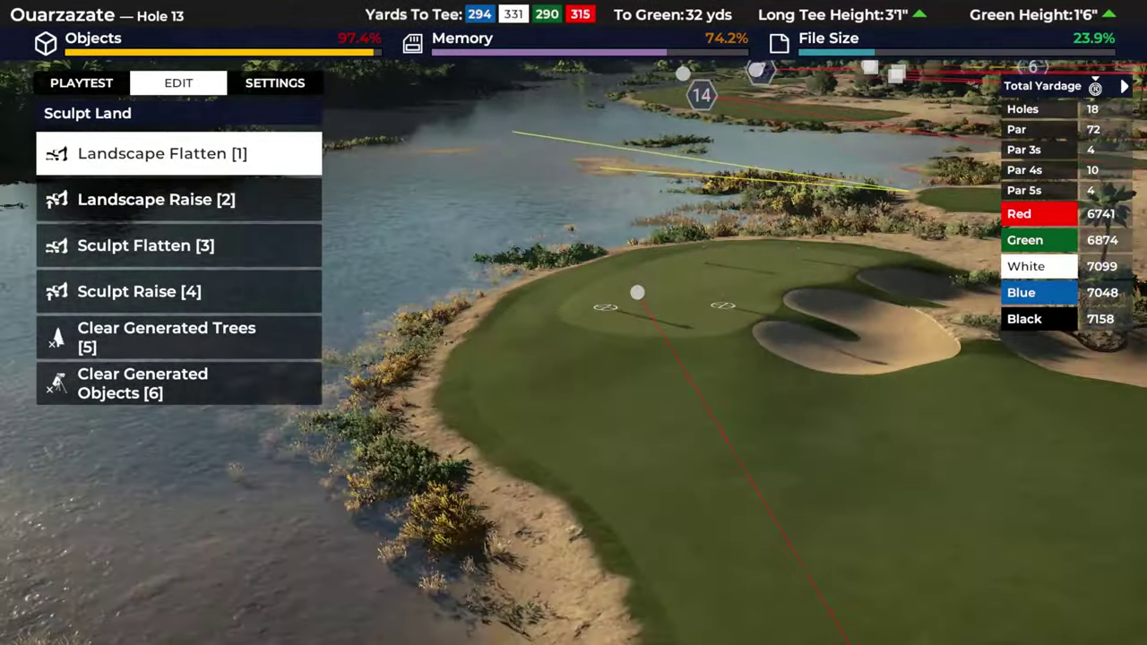
pyautogui.press('w')
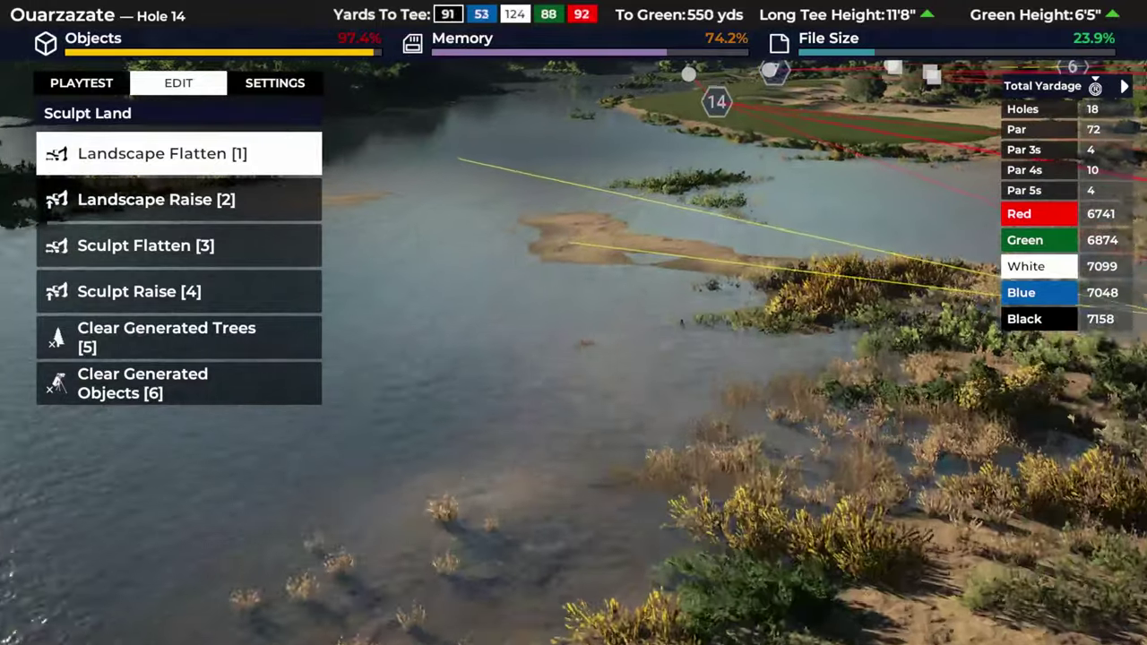
pyautogui.press('w')
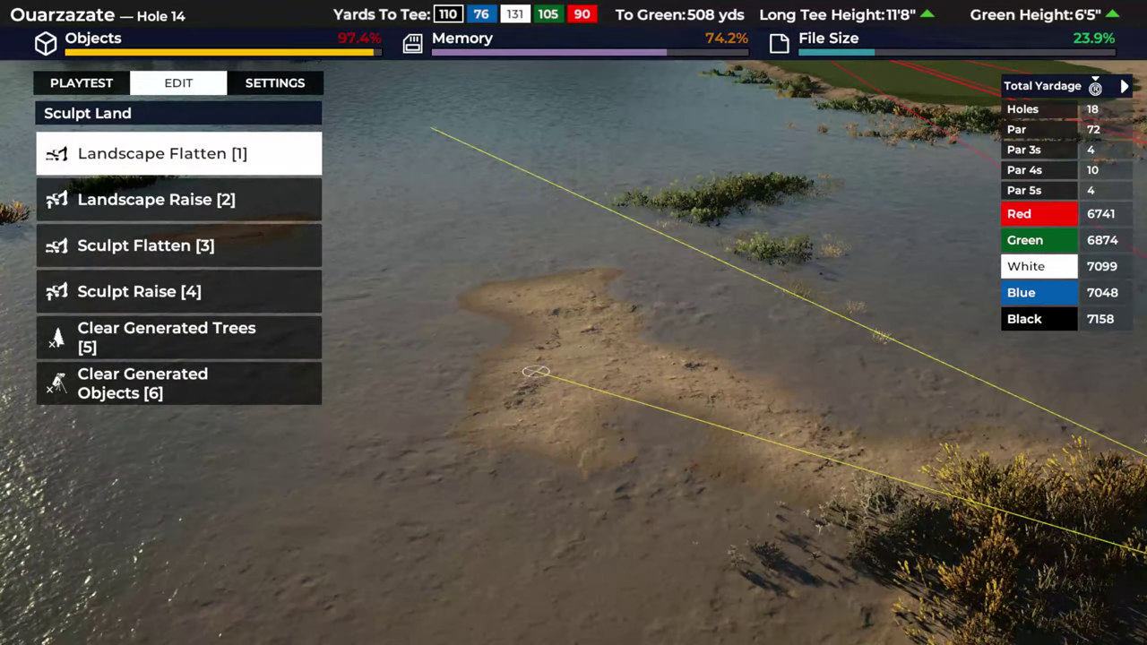
pyautogui.press('s')
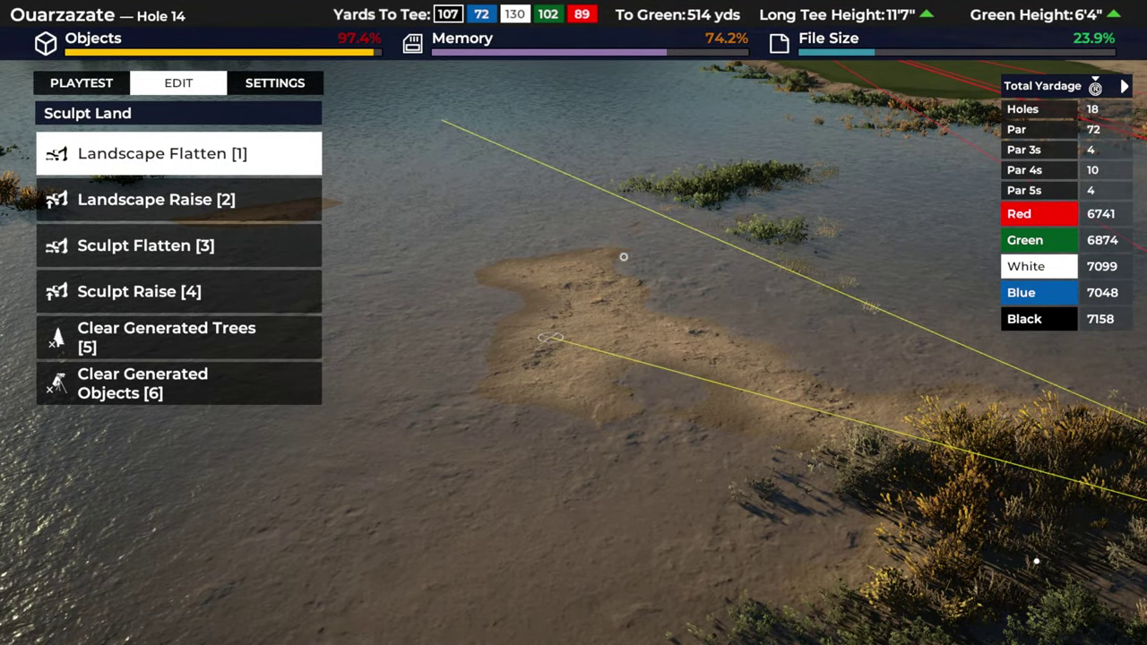
pyautogui.press('w')
pyautogui.click(620, 250)
# - Measure the distance from the sandbar's far tip to the shoreline beside hole 14's tees
pyautogui.press('e')
pyautogui.press('Down')
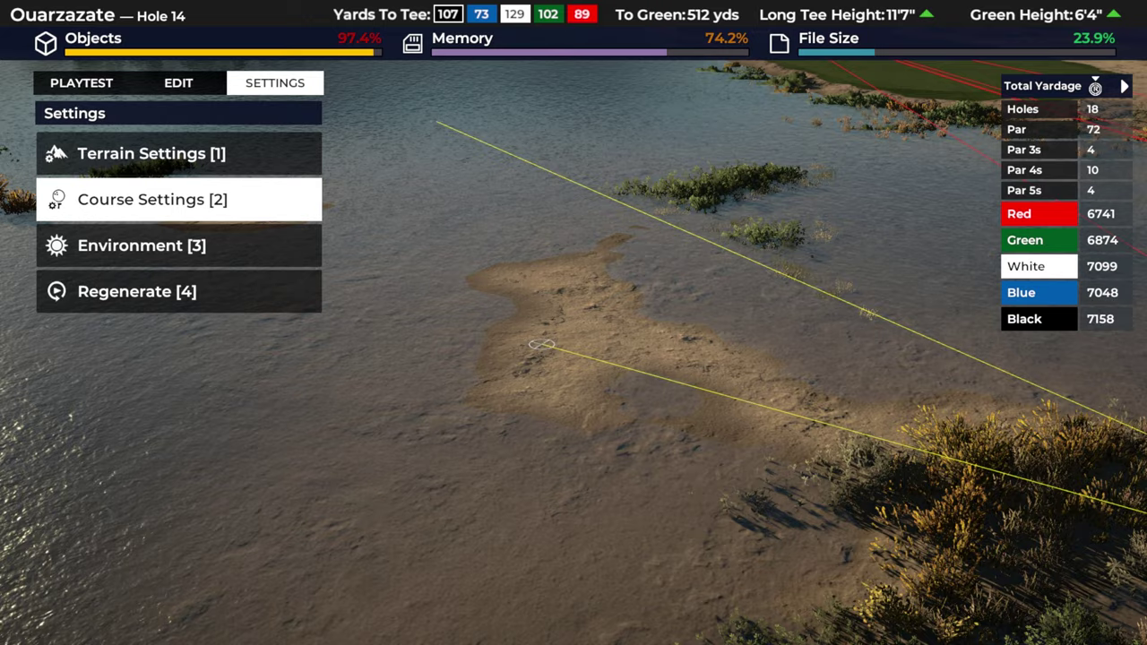
pyautogui.press('q')
pyautogui.press('Down')
pyautogui.press('Down')
pyautogui.press('Down')
pyautogui.press('Return')
pyautogui.press('w')
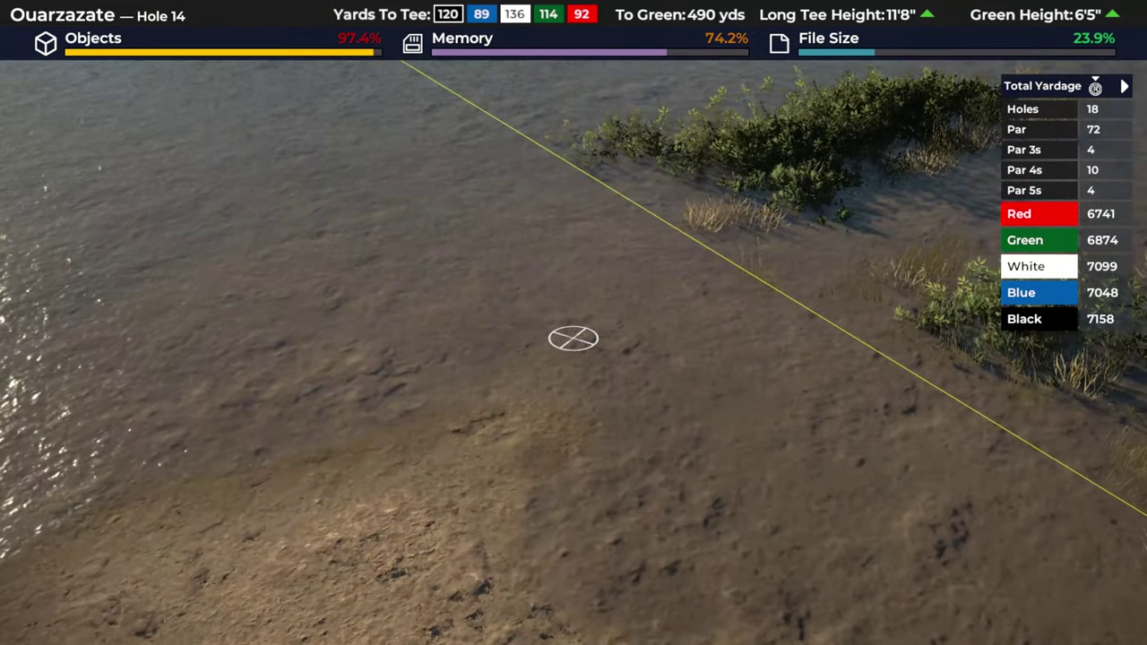
pyautogui.click(573, 337)
pyautogui.press('s')
pyautogui.press('w')
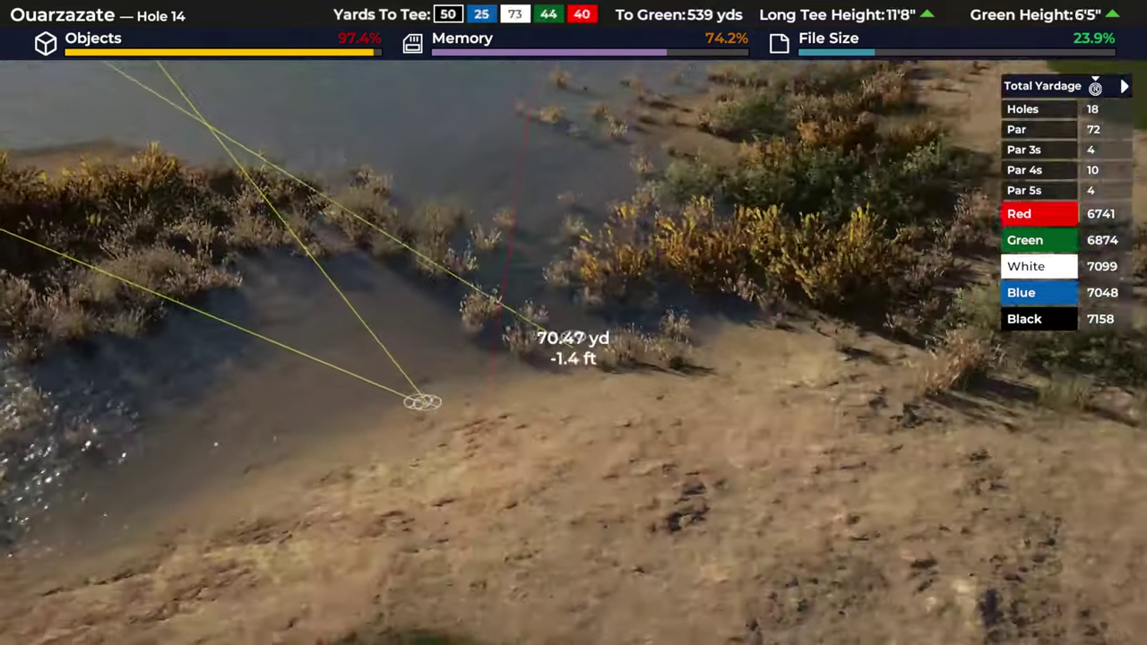
pyautogui.press('d')
pyautogui.press('a')
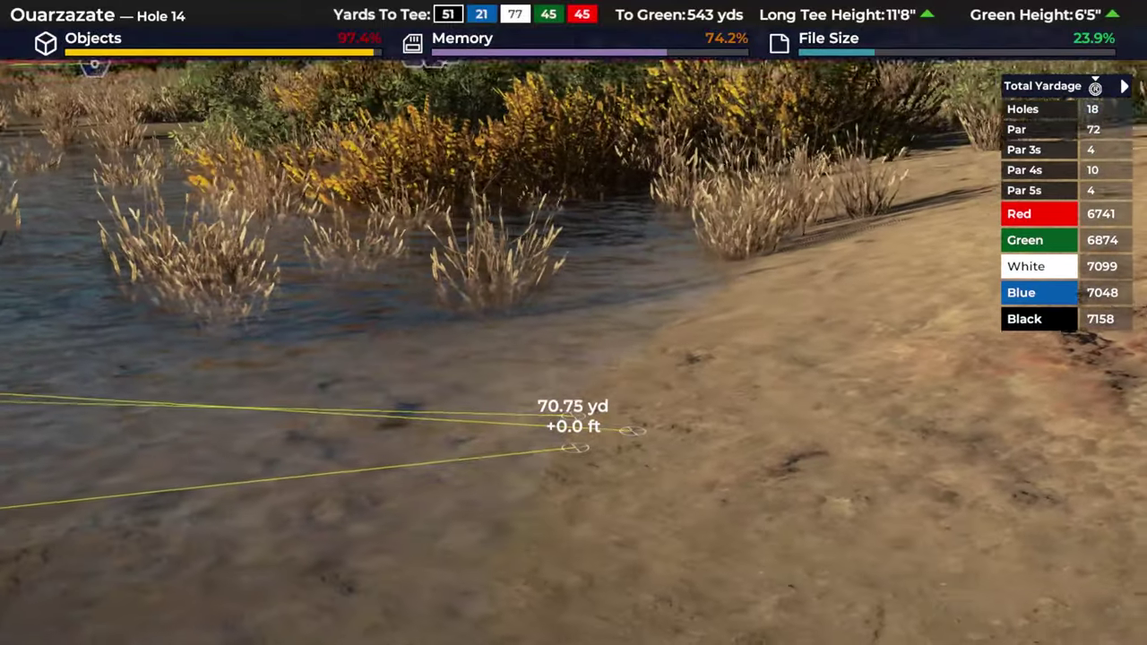
pyautogui.click(573, 429)
# - Examine the lake and sandbar between the shoreline beside hole 14's tees and the sandbar's far tip
pyautogui.press('a')
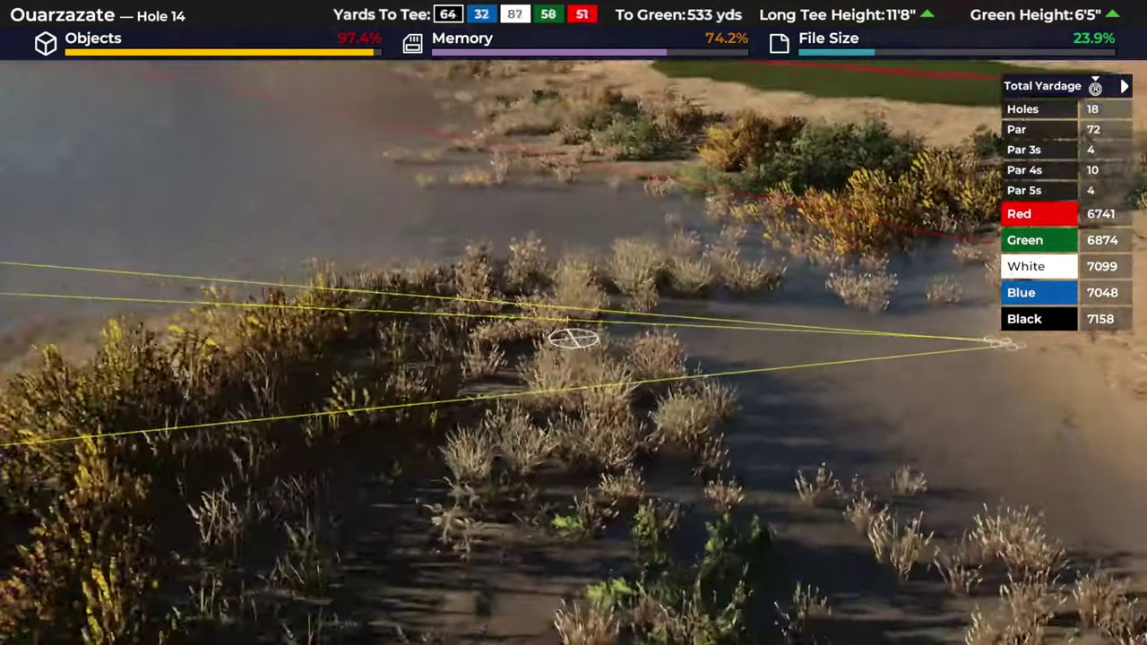
pyautogui.press('d')
pyautogui.press('w')
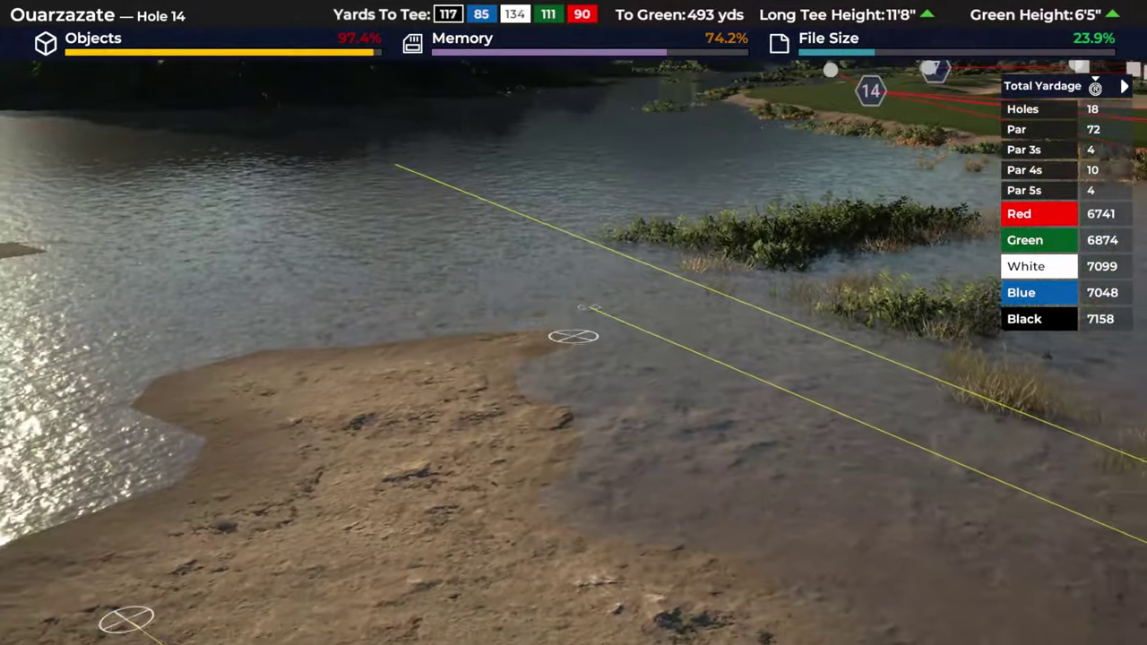
pyautogui.press('s')
pyautogui.press('w')
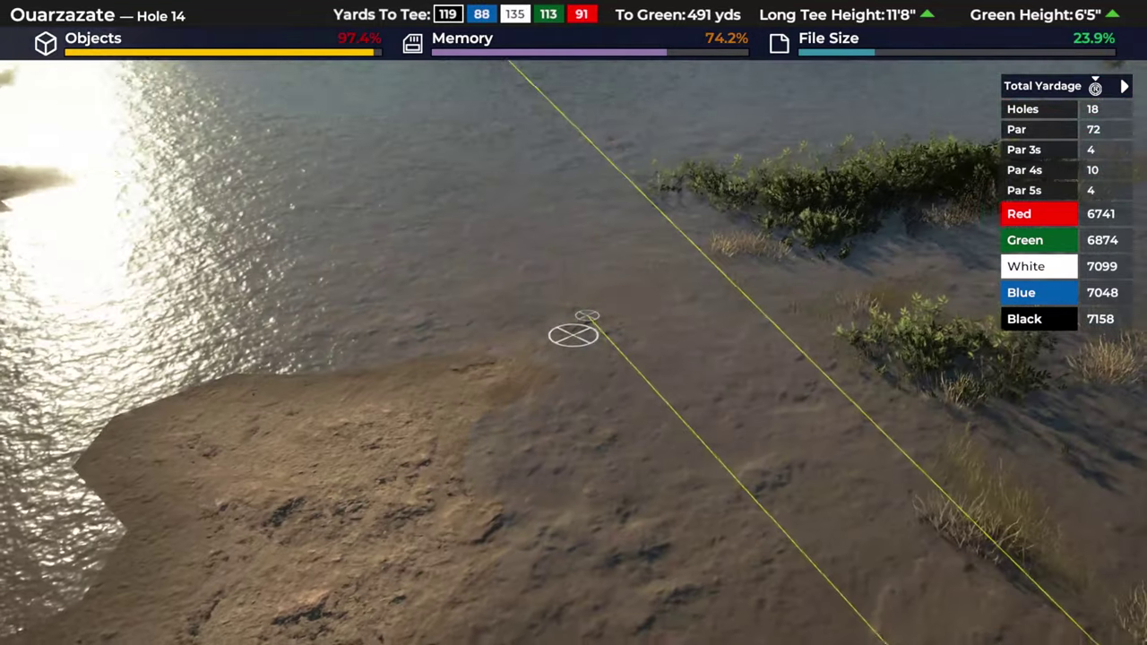
pyautogui.press('a')
pyautogui.press('w')
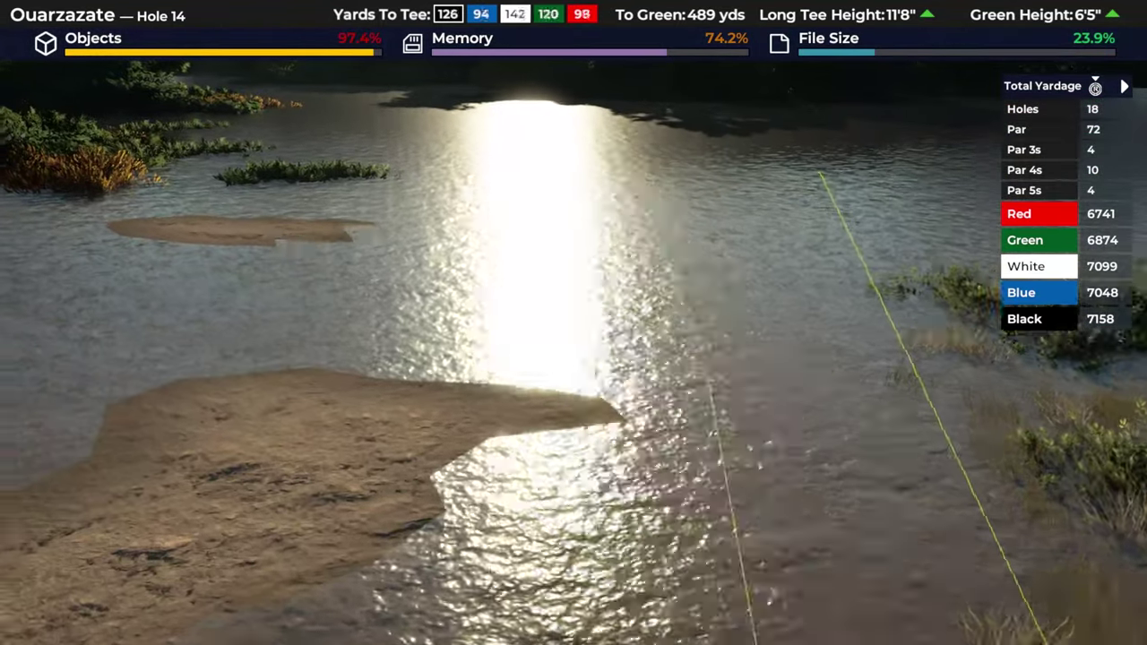
# - Raise the small outlying sandbar in the lake with a small soft round Landscape Raise brush and finish sculpting
pyautogui.press('d')
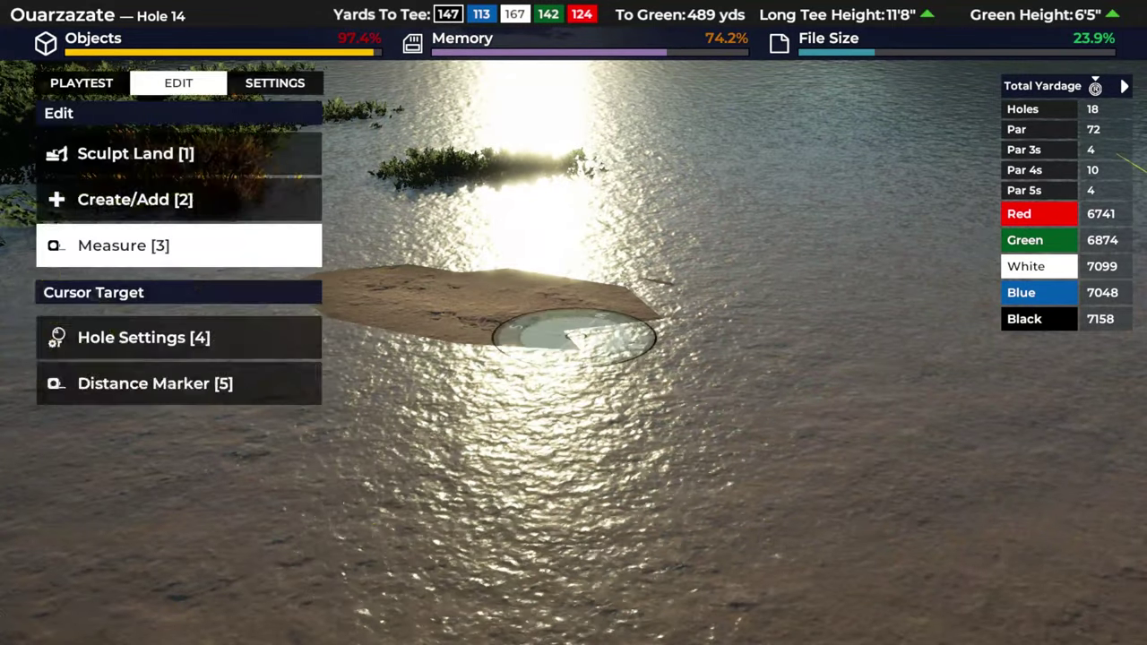
pyautogui.press('Right')
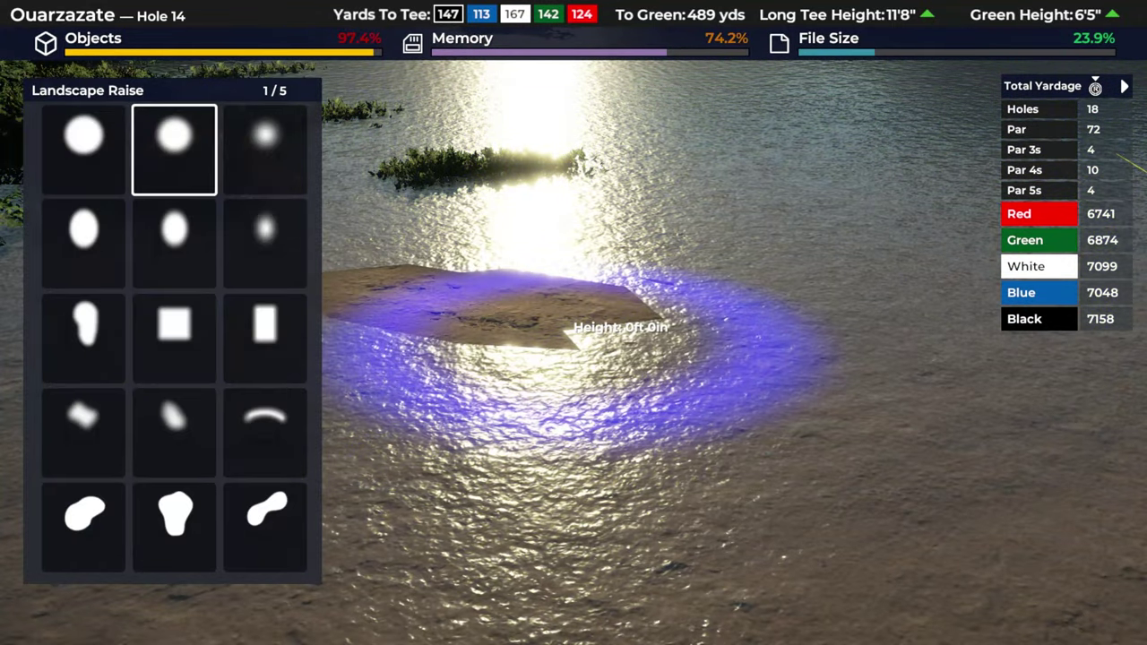
pyautogui.press('Return')
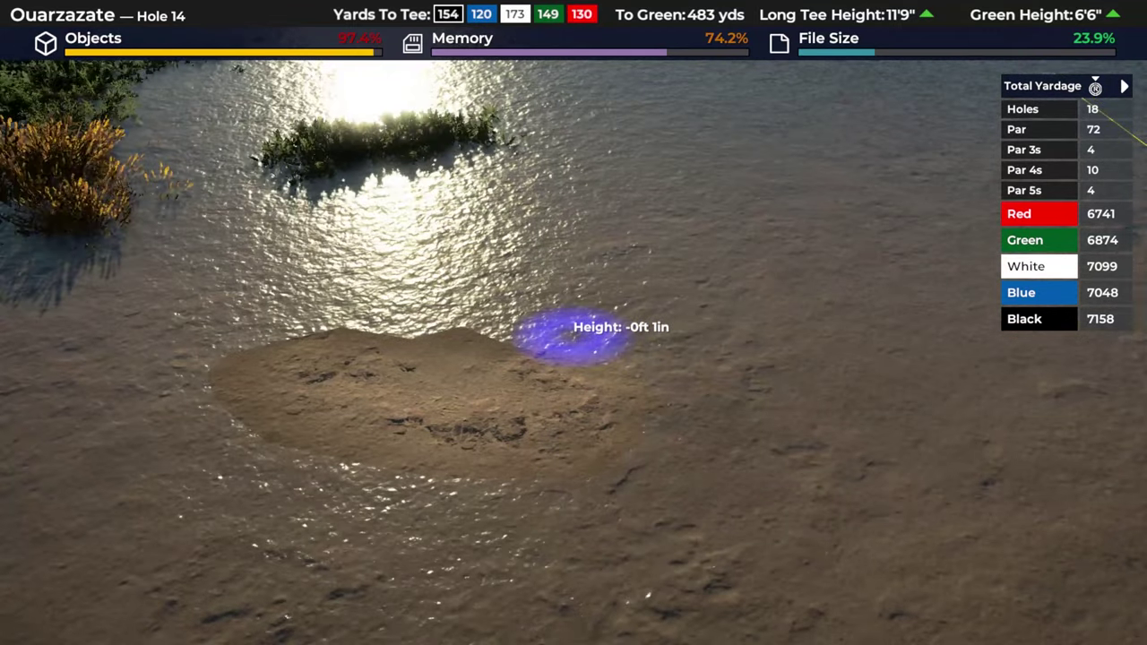
pyautogui.press('Return')
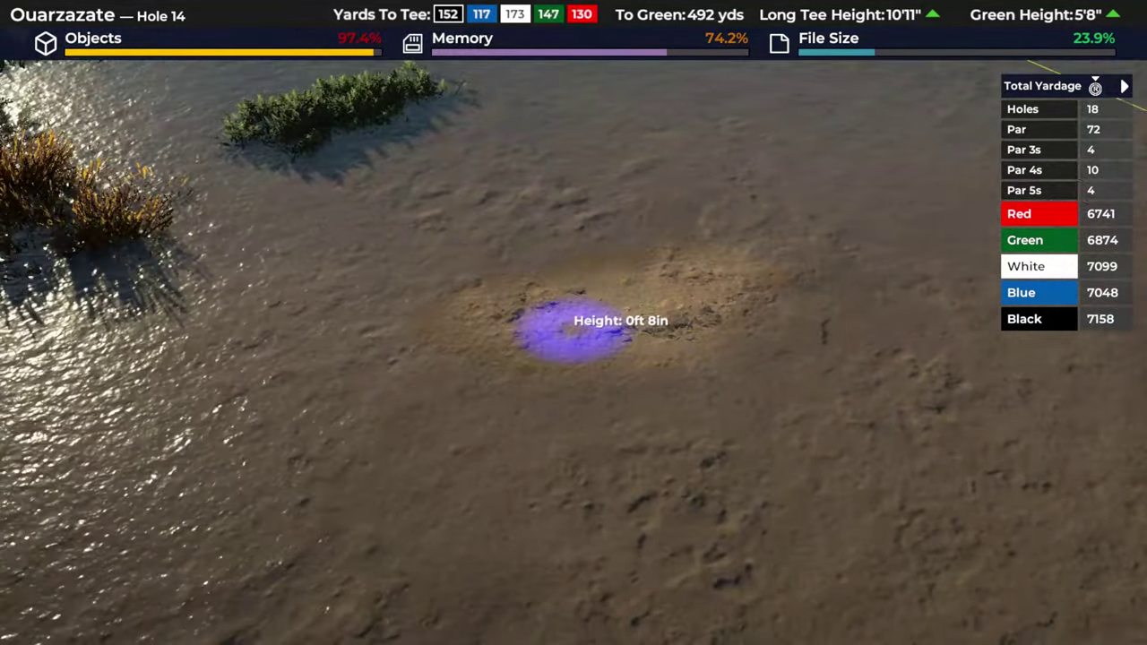
pyautogui.click(573, 330)
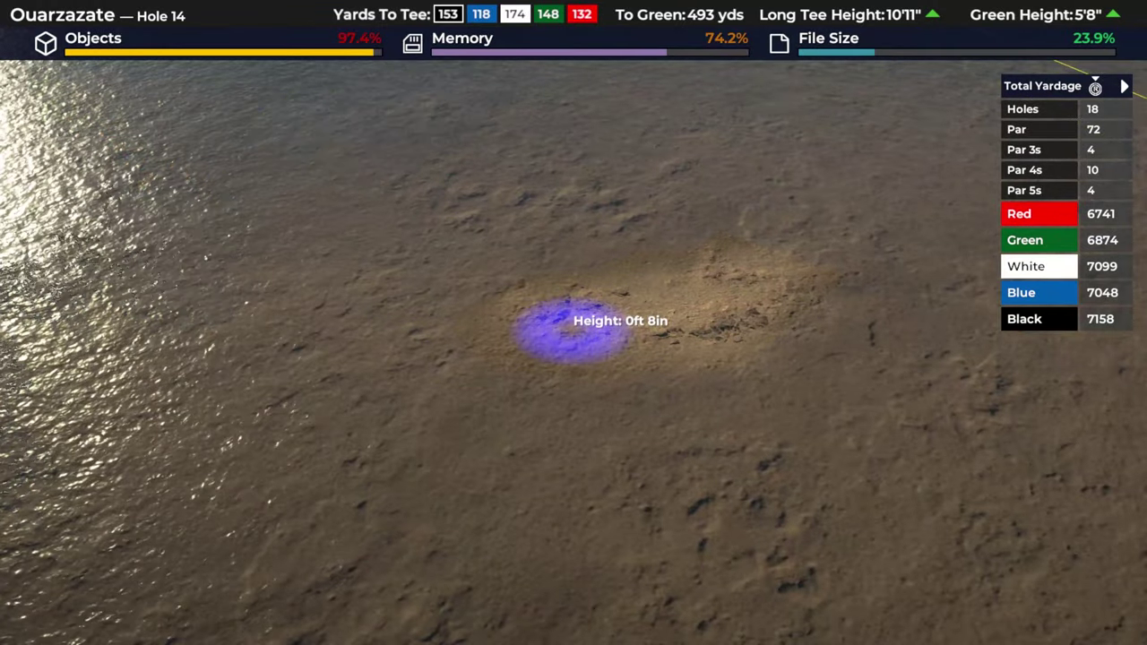
pyautogui.press('Escape')
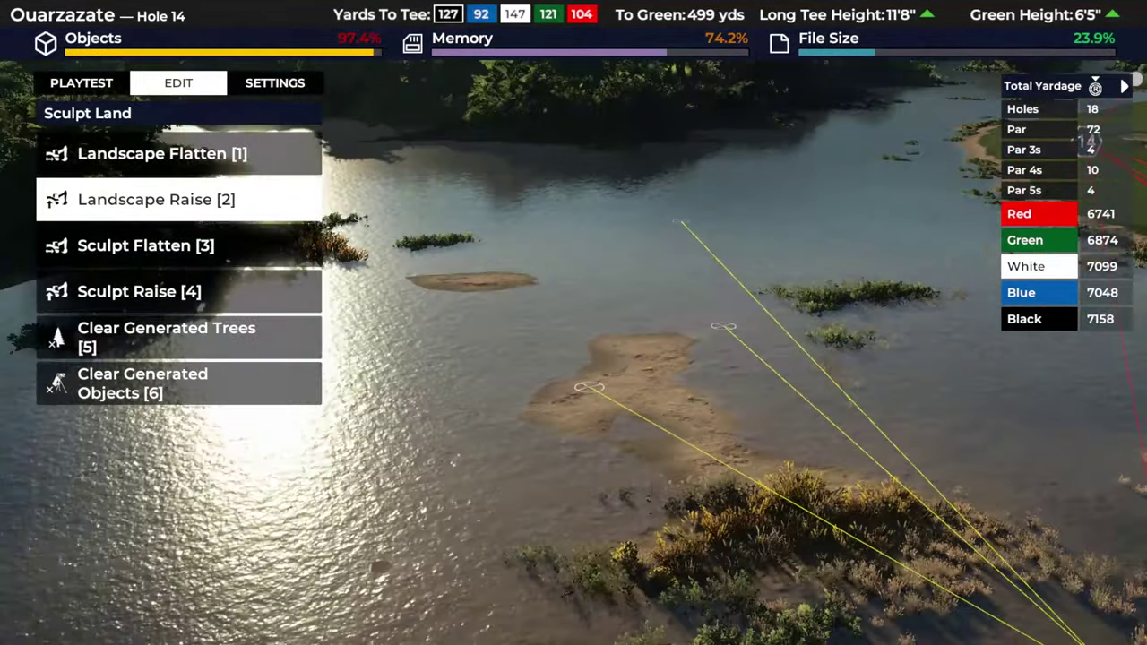
pyautogui.press('Escape')
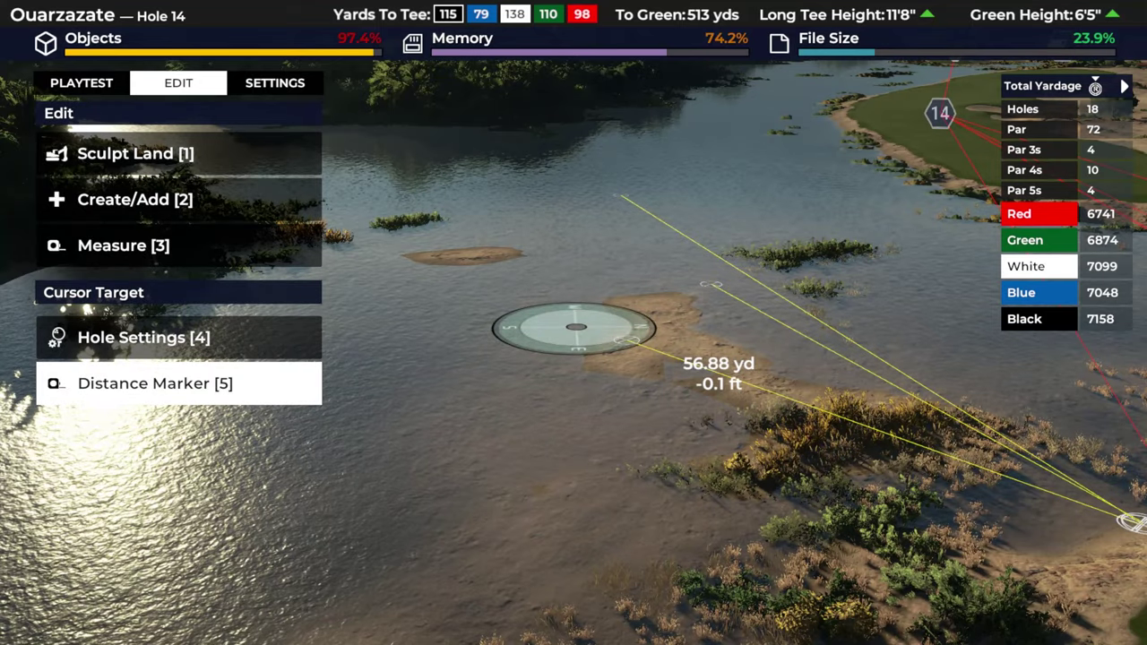
# - Open the grass objects for placement and limit the selection to the course theme's grasses
pyautogui.press('Down')
pyautogui.press('Down')
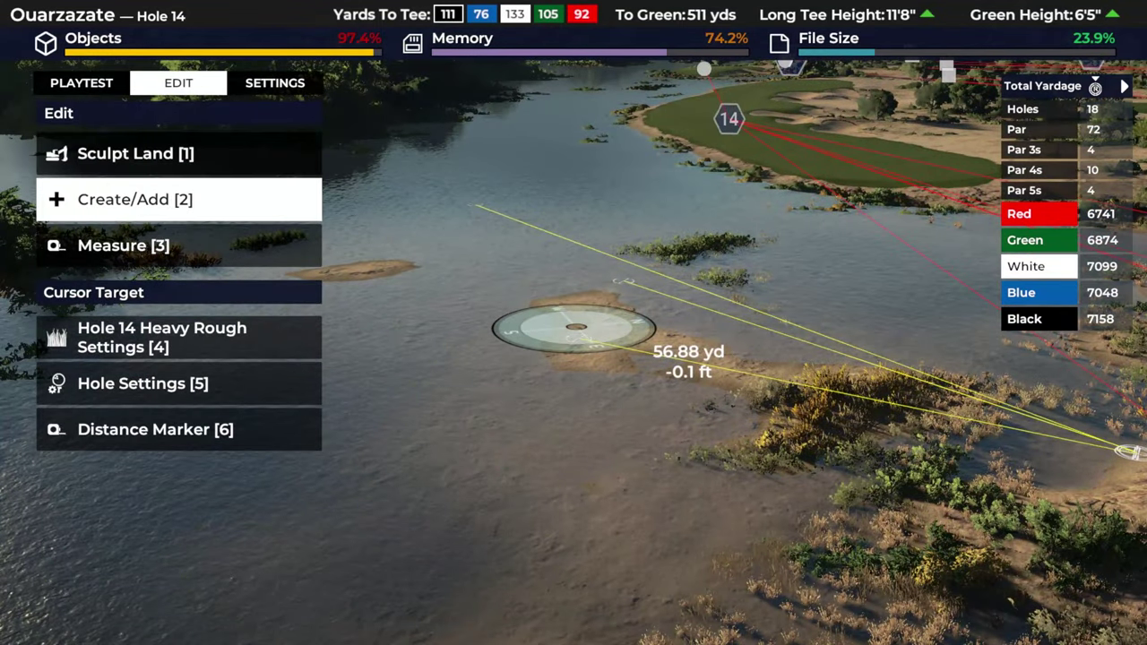
pyautogui.press('Return')
pyautogui.press('Return')
pyautogui.press('Return')
pyautogui.press('Up')
pyautogui.press('Return')
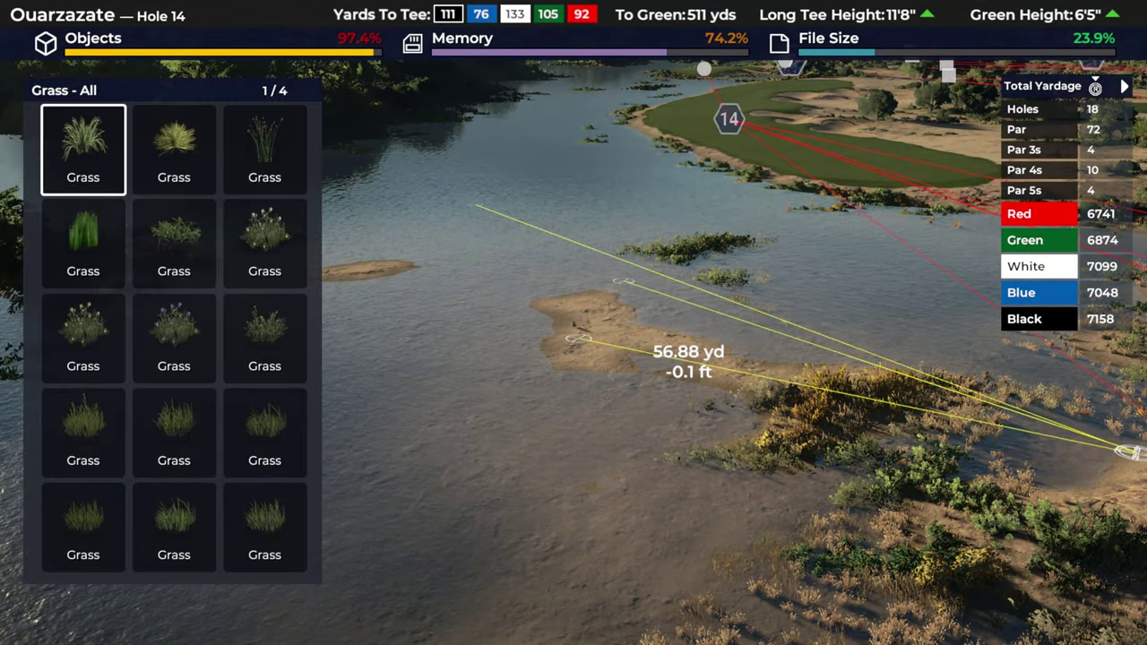
pyautogui.press('Tab')
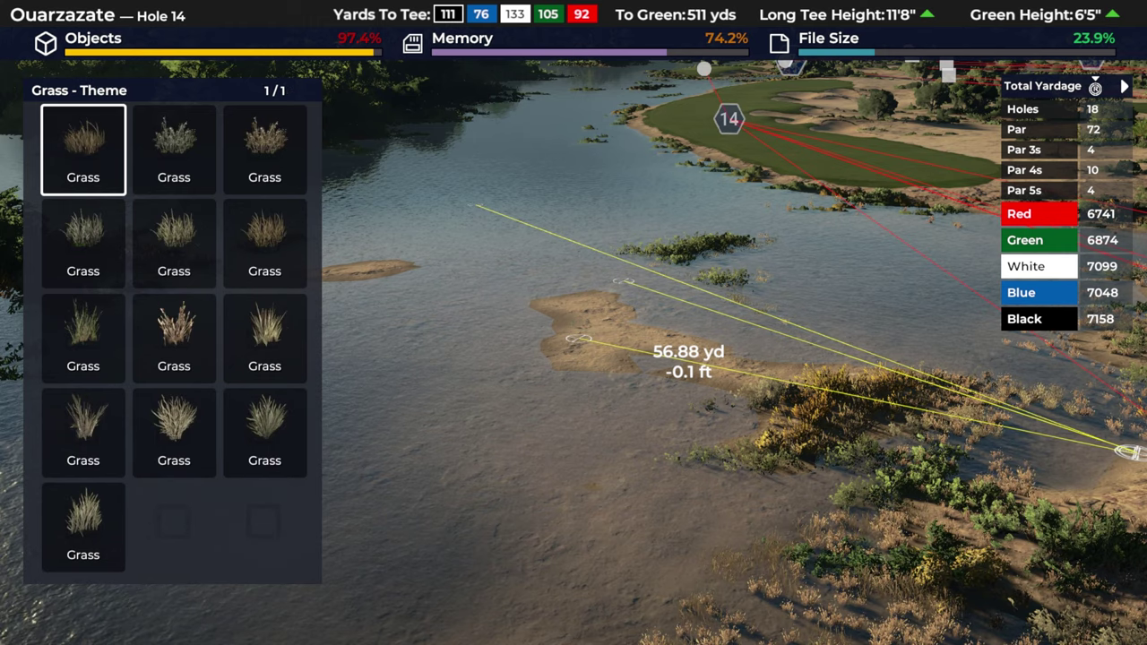
# - Choose a dry brown theme grass and position it over the open water short of the sandbars
pyautogui.press('s')
pyautogui.press('d')
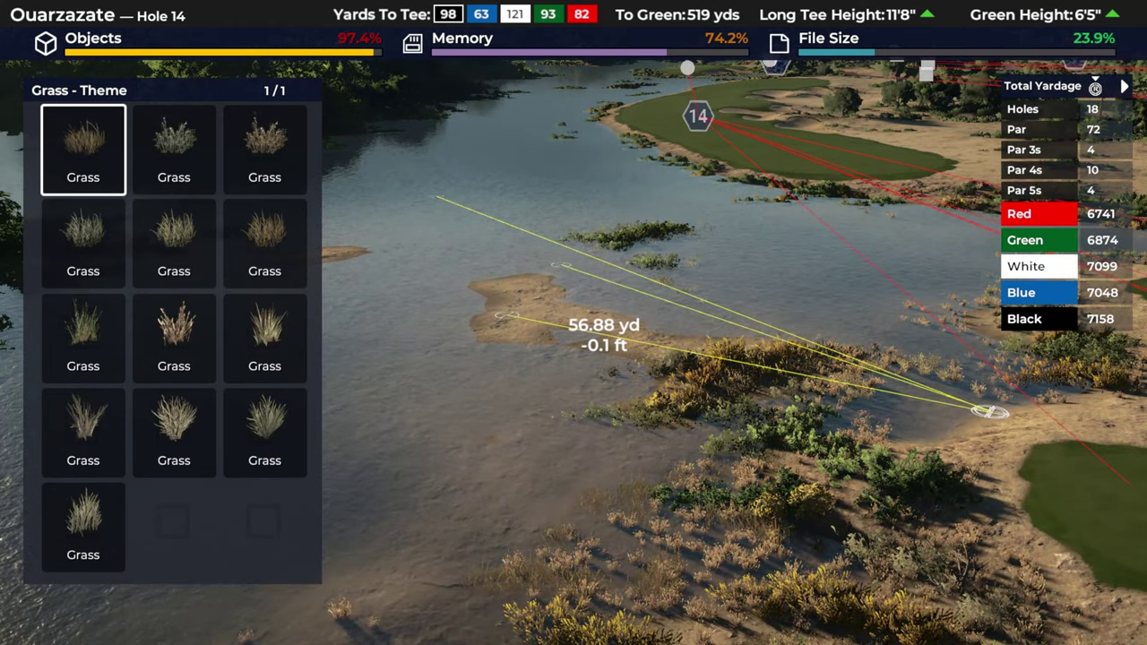
pyautogui.press('Tab')
pyautogui.press('Right')
pyautogui.press('Return')
pyautogui.press('a')
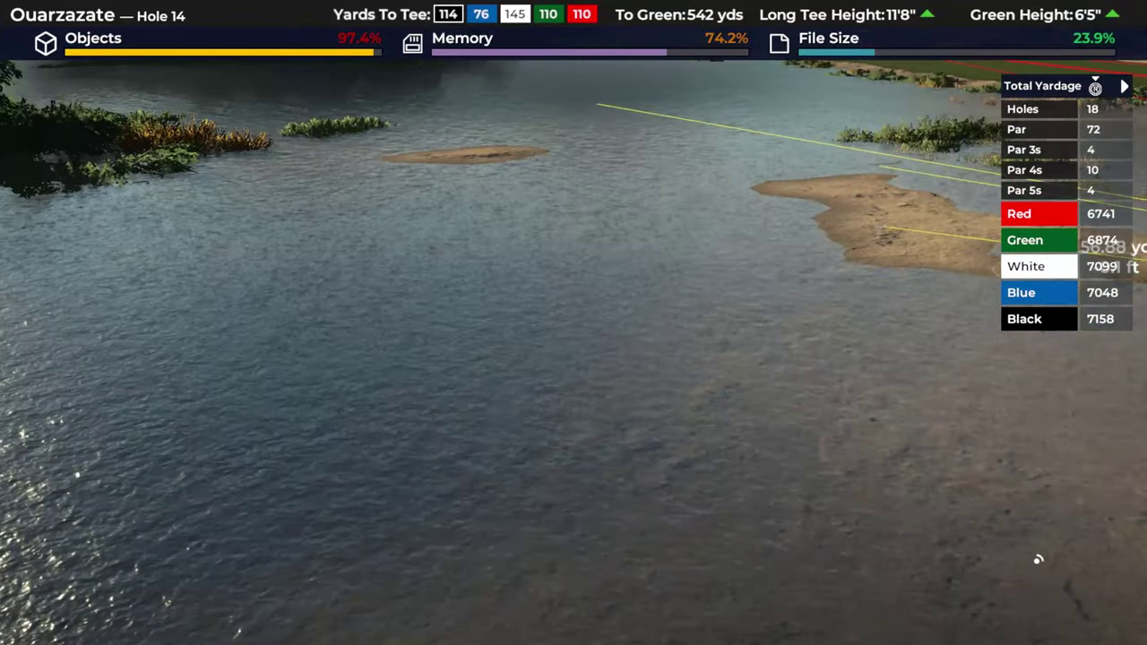
pyautogui.press('a')
pyautogui.press('Up')
pyautogui.press('Left')
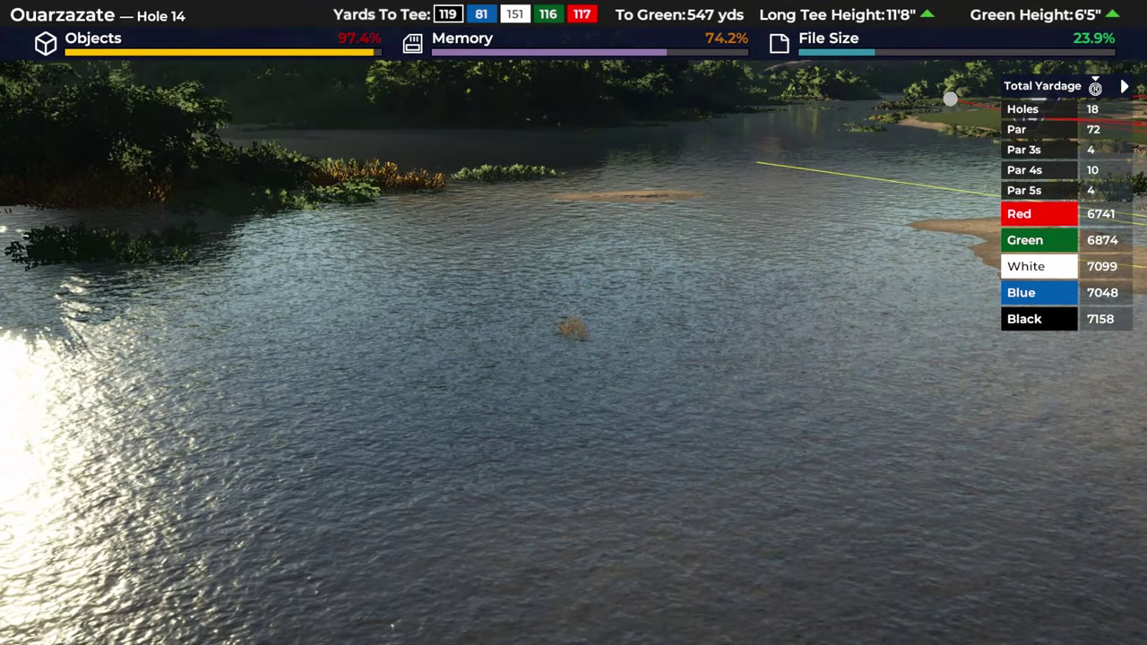
# - Plant a scattered cluster of dry brown grass clumps in the open water short of the sandbars
pyautogui.press('Left')
pyautogui.press('a')
pyautogui.press('Return')
pyautogui.press('d')
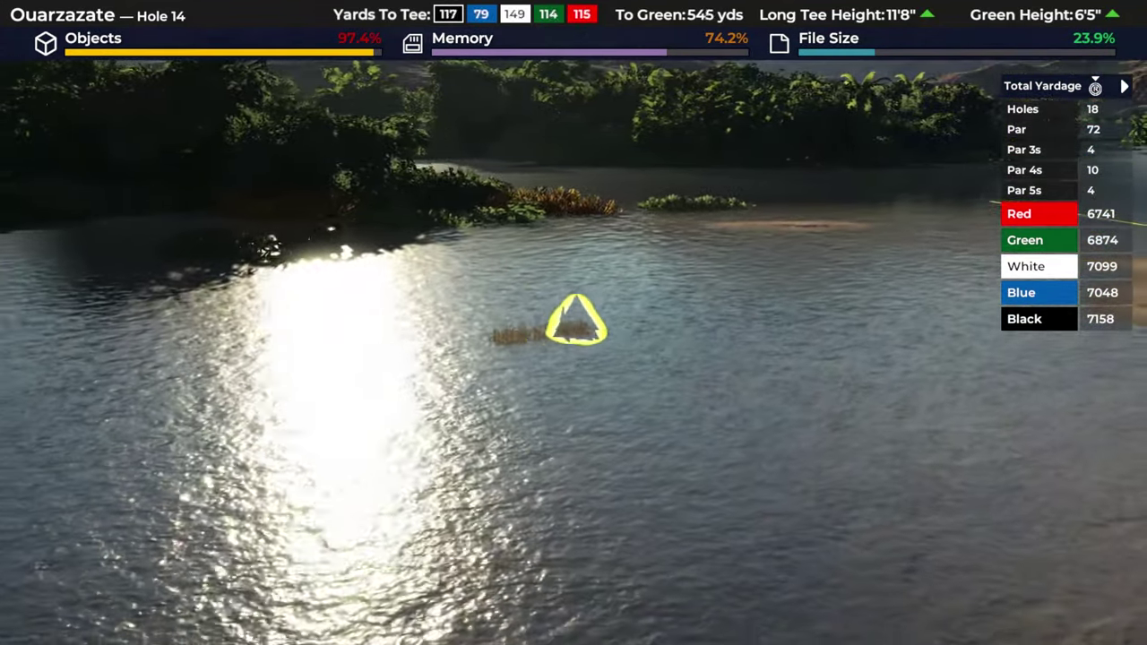
pyautogui.press('Return')
pyautogui.press('d')
pyautogui.press('Return')
pyautogui.press('a')
pyautogui.press('Return')
pyautogui.press('a')
pyautogui.press('w')
pyautogui.press('Return')
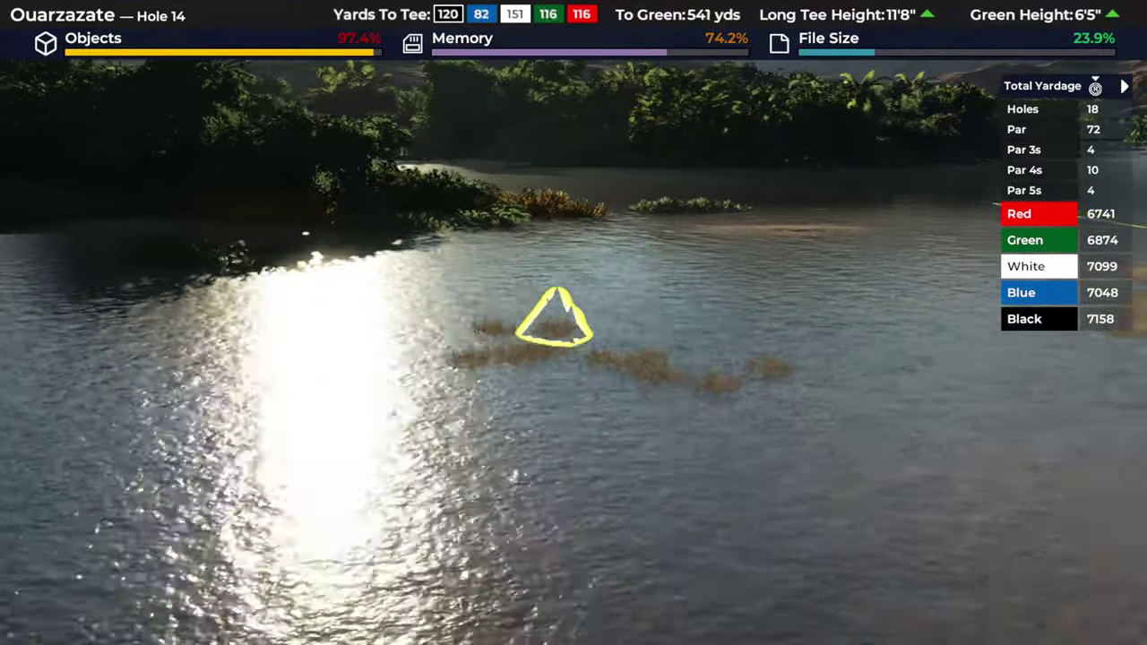
# - Plant dry grass in the shallows beside the main sandbar and check the planting from hole 13's green
pyautogui.press('d')
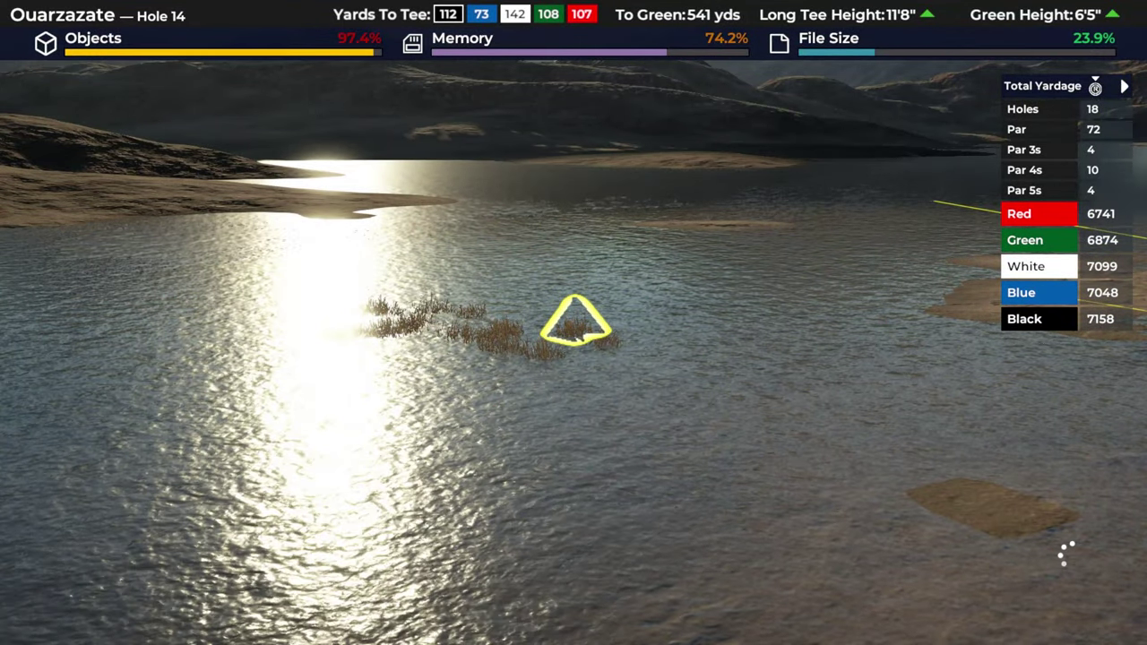
pyautogui.press('Right')
pyautogui.press('d')
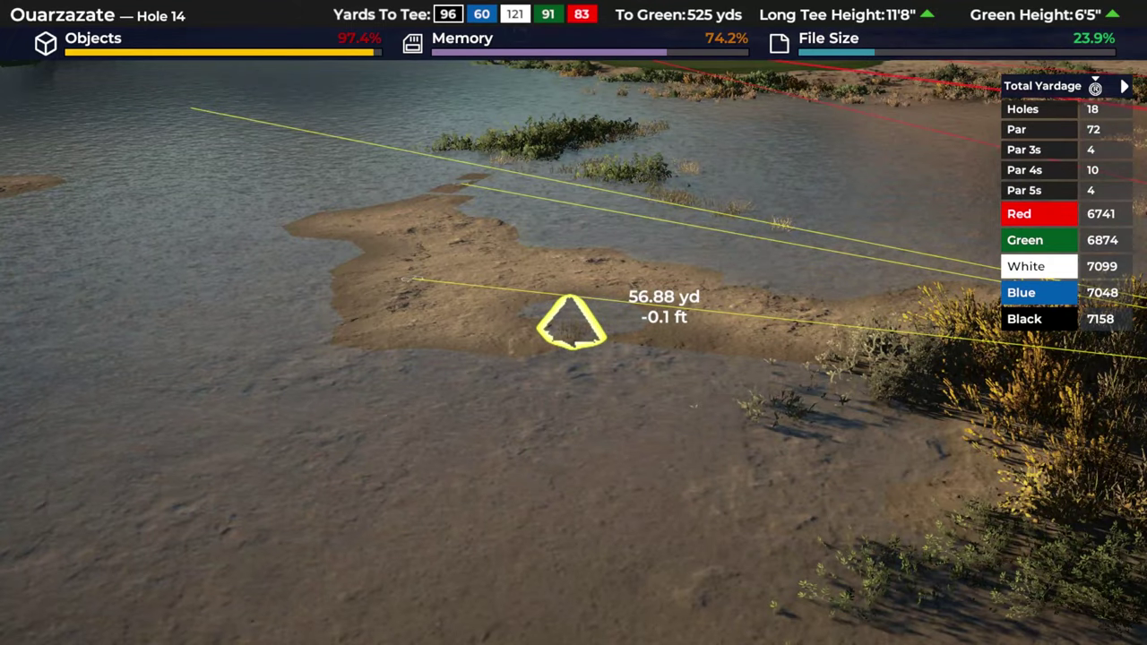
pyautogui.press('a')
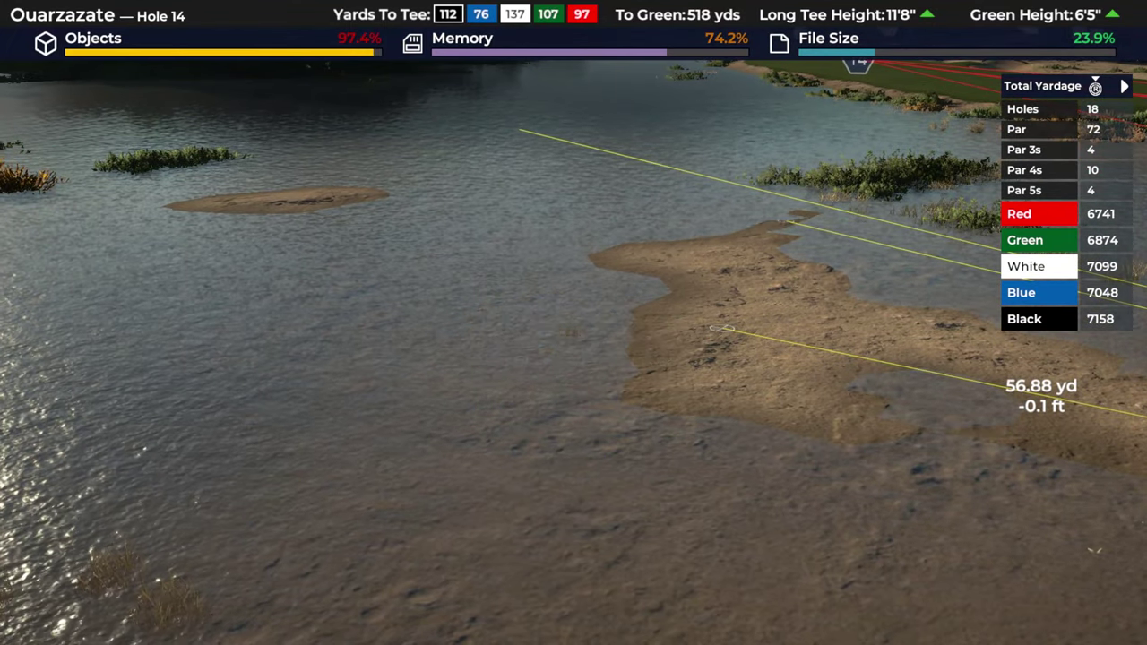
pyautogui.press('Return')
pyautogui.press('Left')
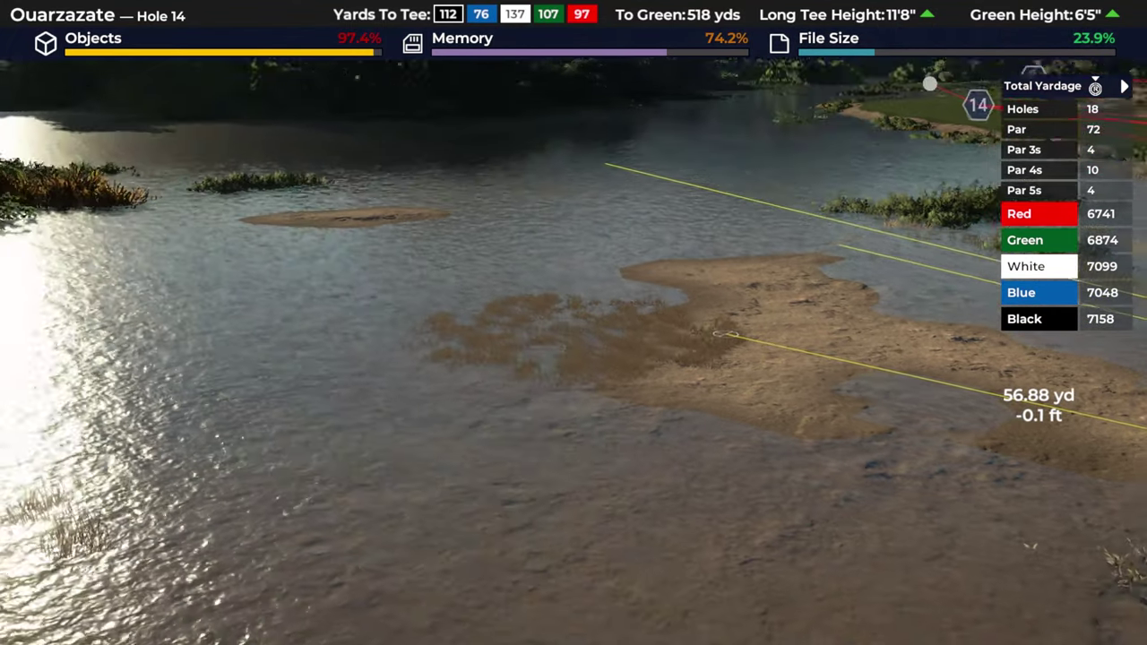
pyautogui.press('s')
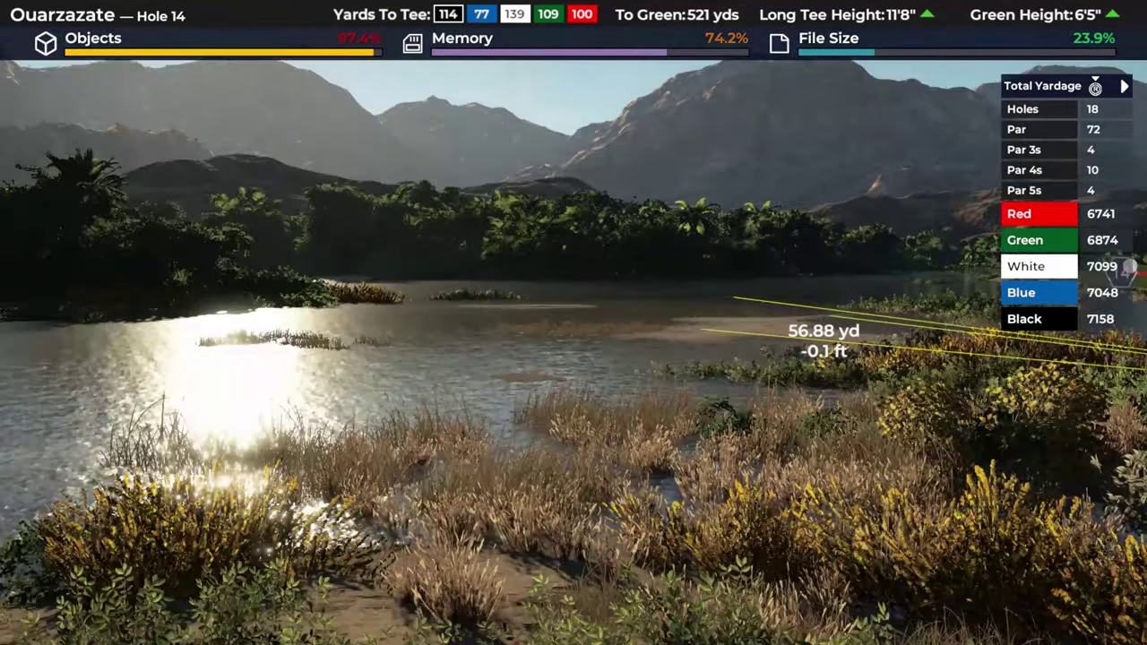
pyautogui.press('s')
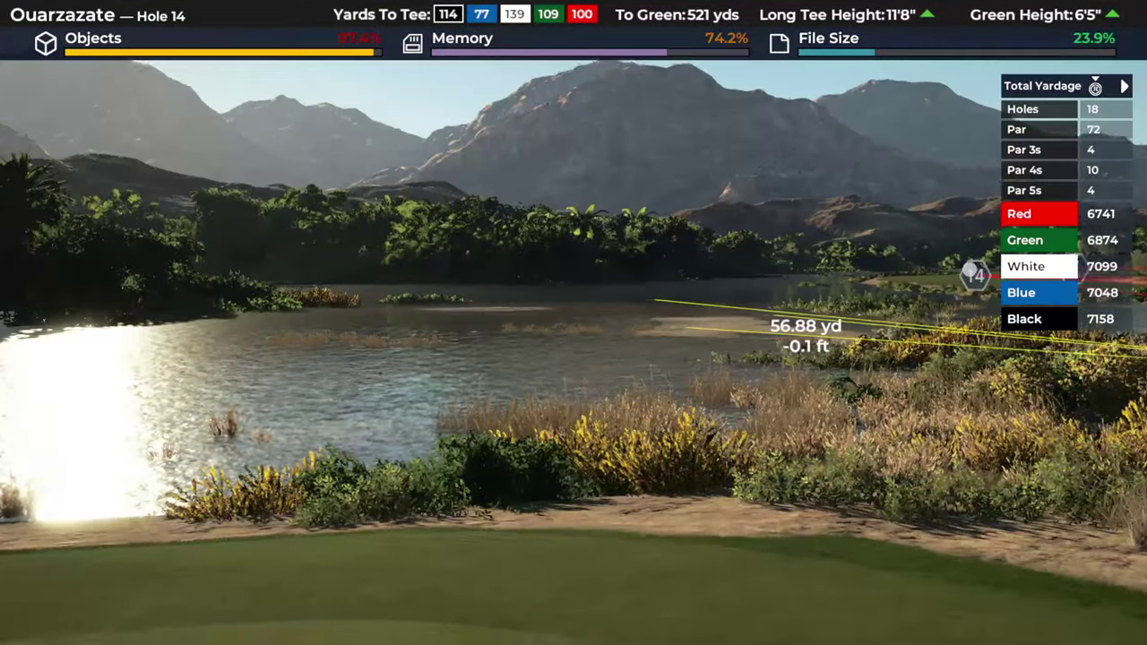
pyautogui.press('w')
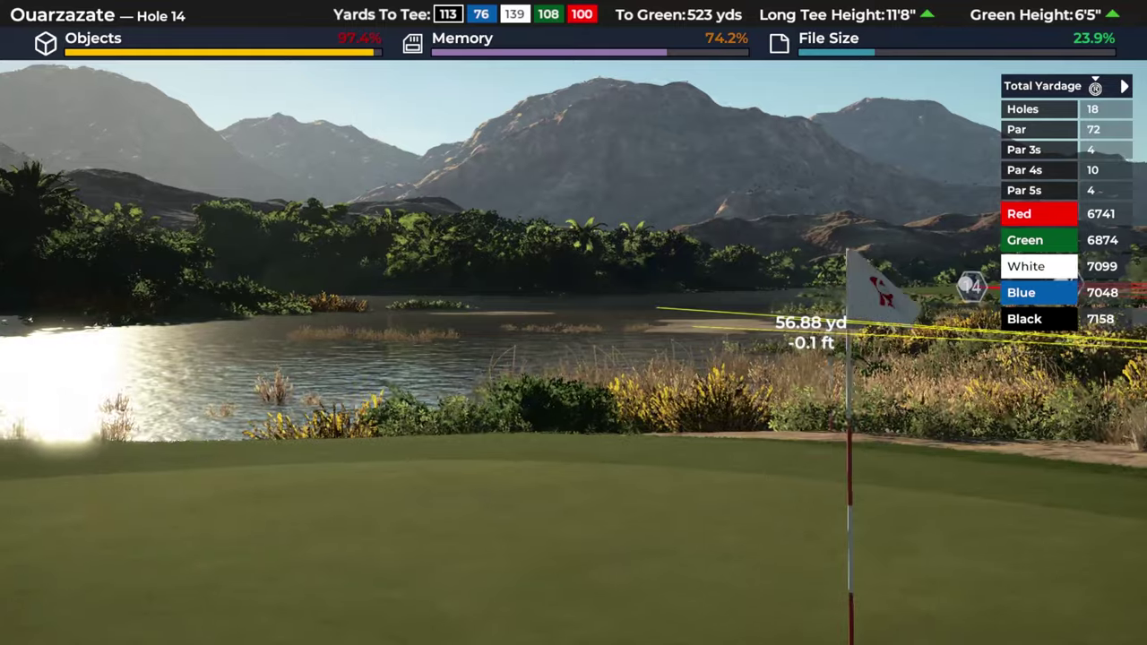
pyautogui.press('w')
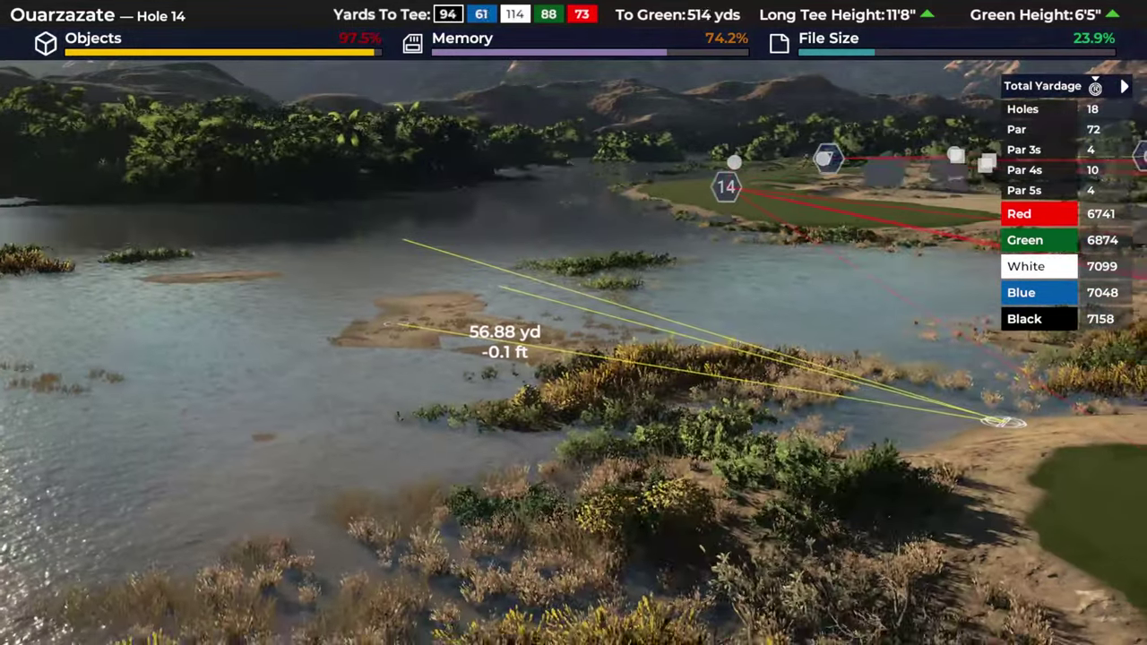
# - Scatter more dry grass clumps across the main sandbar and its surrounding shallows, and review them from hole 13's green
pyautogui.press('a')
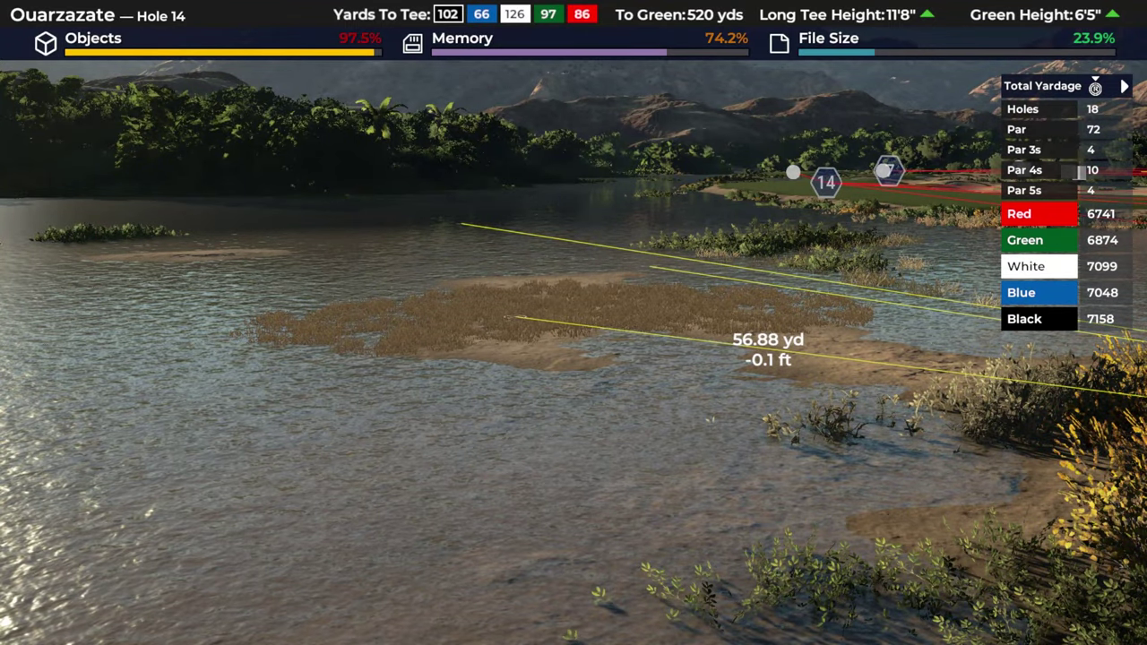
pyautogui.press('a')
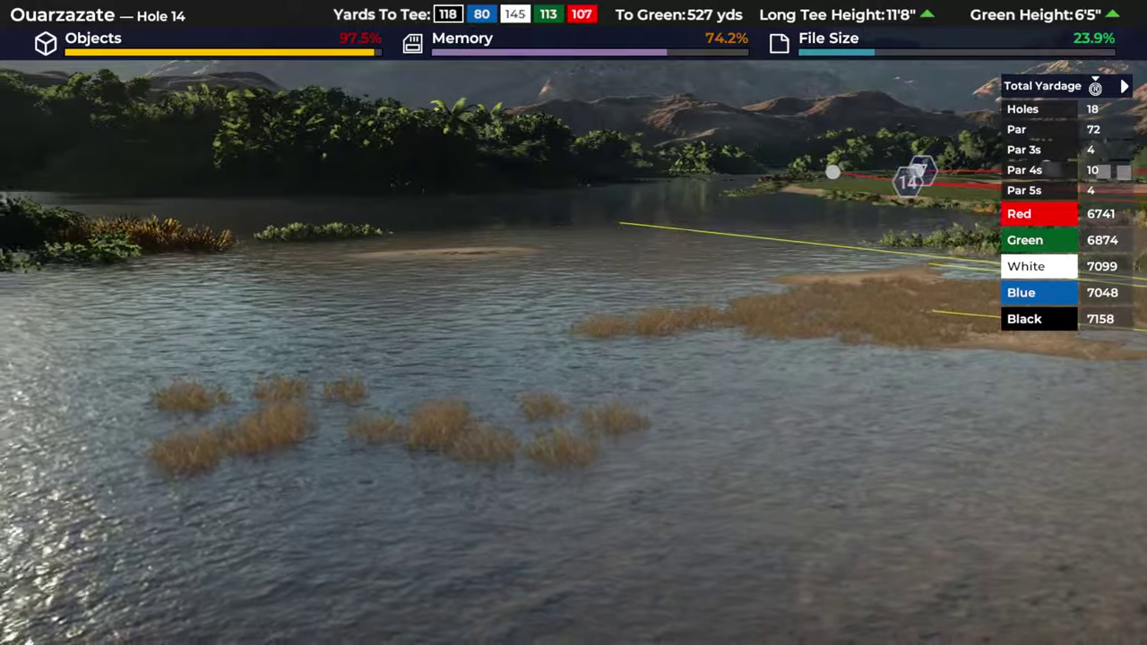
pyautogui.press('d')
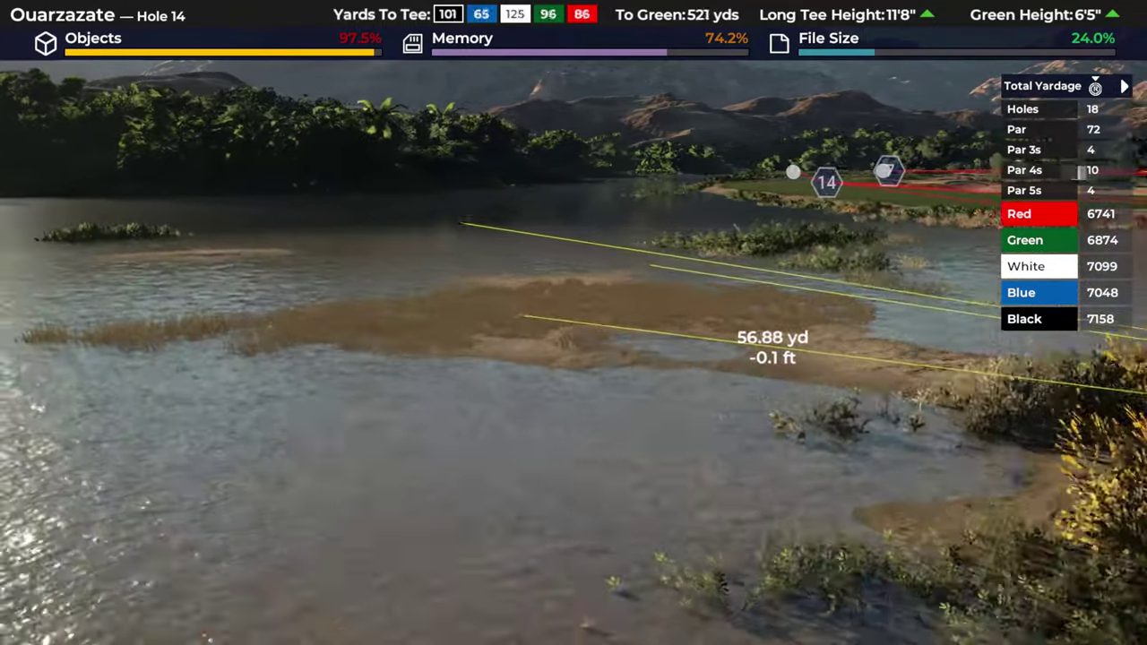
pyautogui.press('a')
pyautogui.press('d')
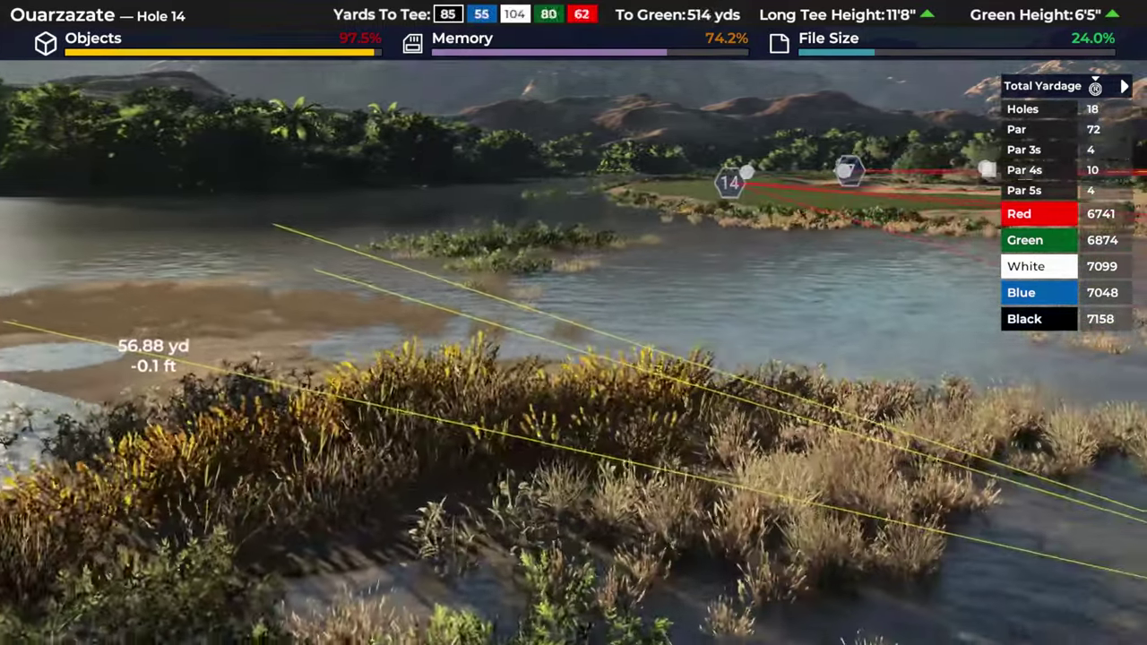
pyautogui.press('a')
pyautogui.press('h')
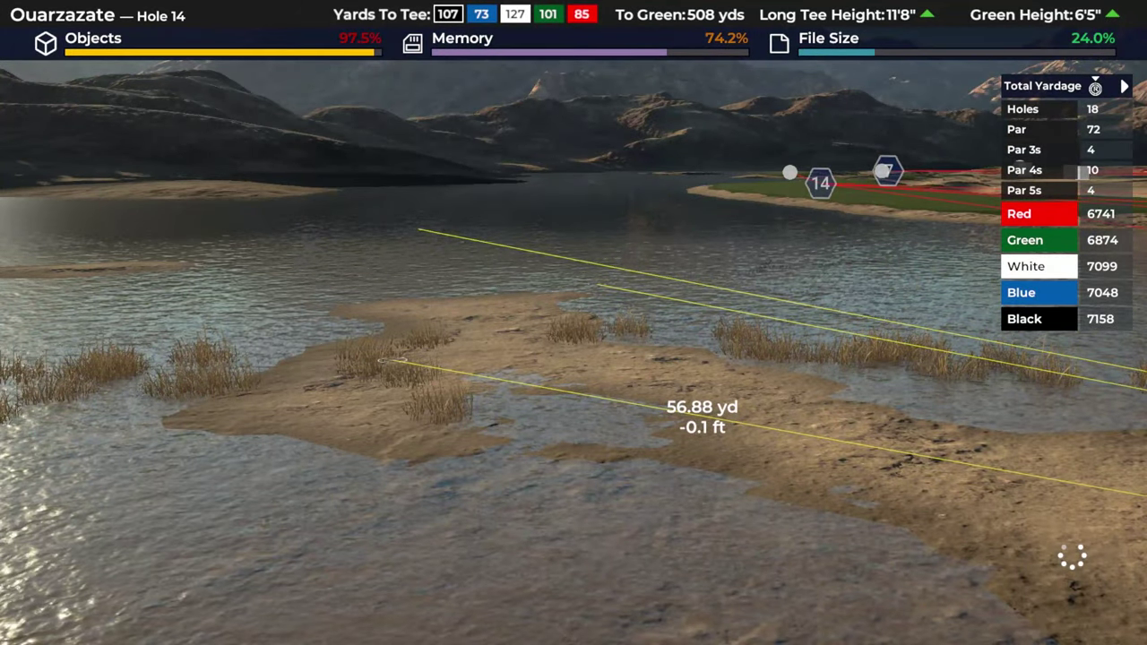
pyautogui.press('s')
pyautogui.press('w')
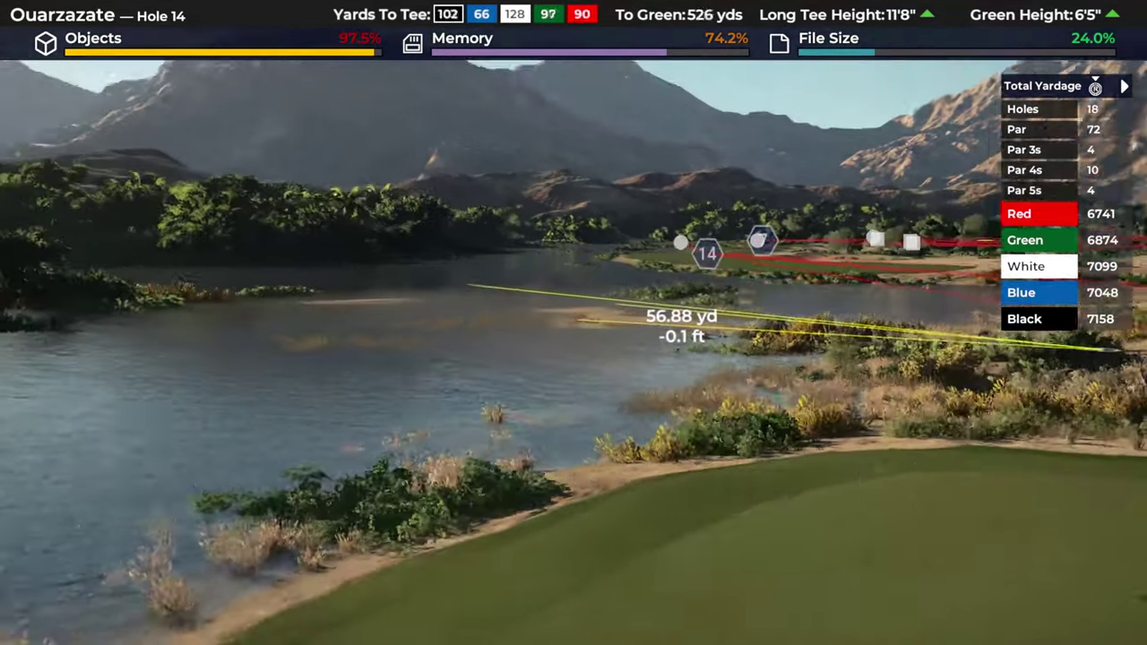
pyautogui.press('w')
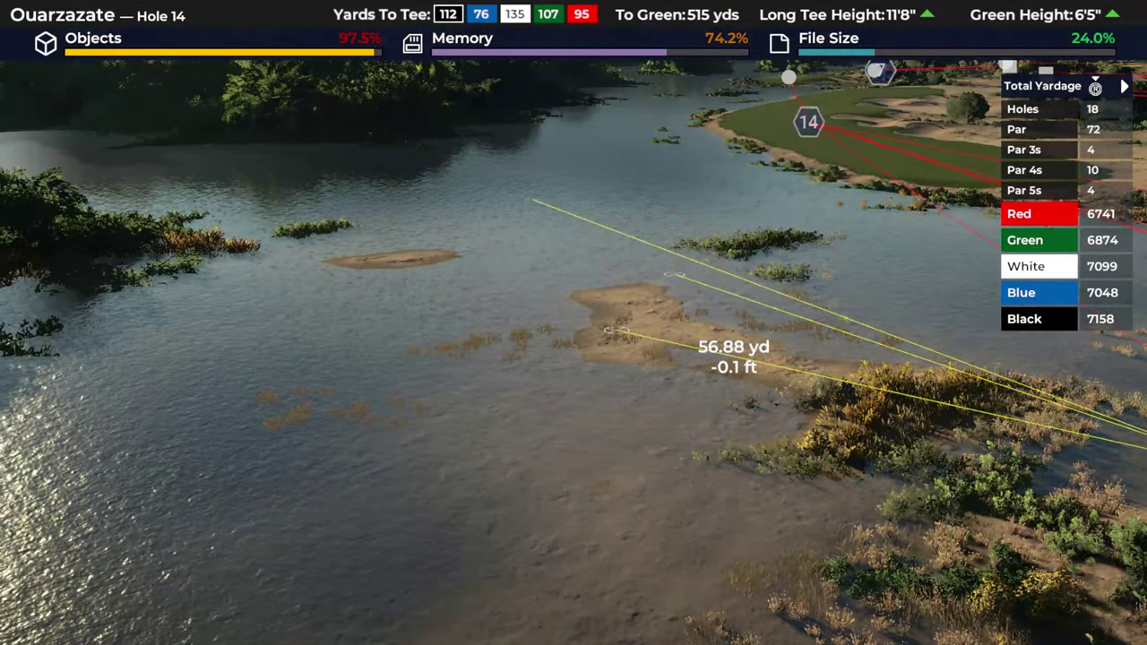
# - Switch from measuring to Landscape Raise and enlarge its brush over the grass-covered end of the main sandbar
pyautogui.press('Tab')
pyautogui.press('q')
pyautogui.press('e')
pyautogui.press('Down')
pyautogui.press('Down')
pyautogui.press('Return')
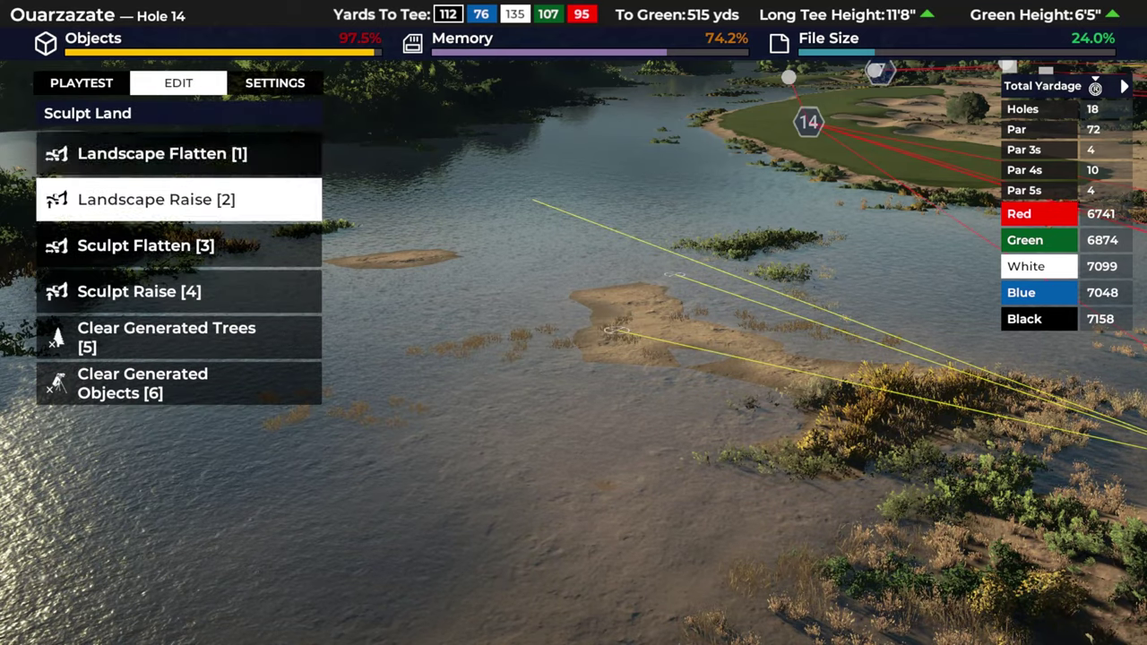
pyautogui.press('Return')
pyautogui.press('Return')
pyautogui.scroll(5, 573, 323)
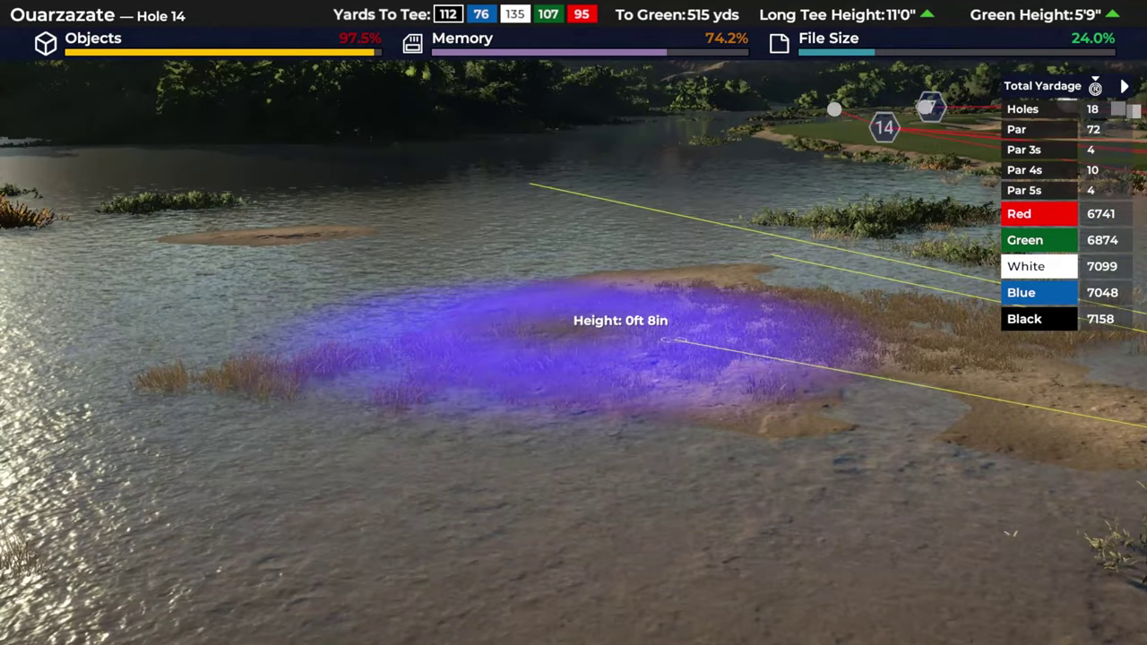
pyautogui.scroll(5, 573, 323)
pyautogui.press('Escape')
pyautogui.press('Return')
pyautogui.press('Down')
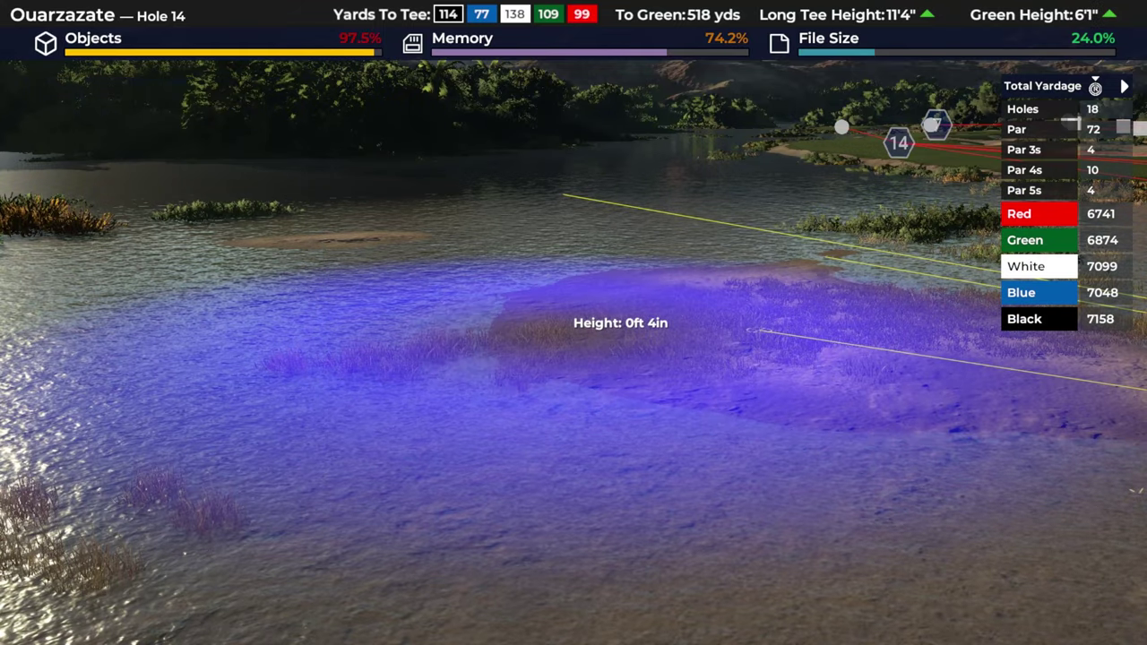
# - Lower the main sandbar beneath the waterline with Landscape Raise at a height of -0ft 5in, then close sculpting
pyautogui.press('a')
pyautogui.scroll(3, 574, 322)
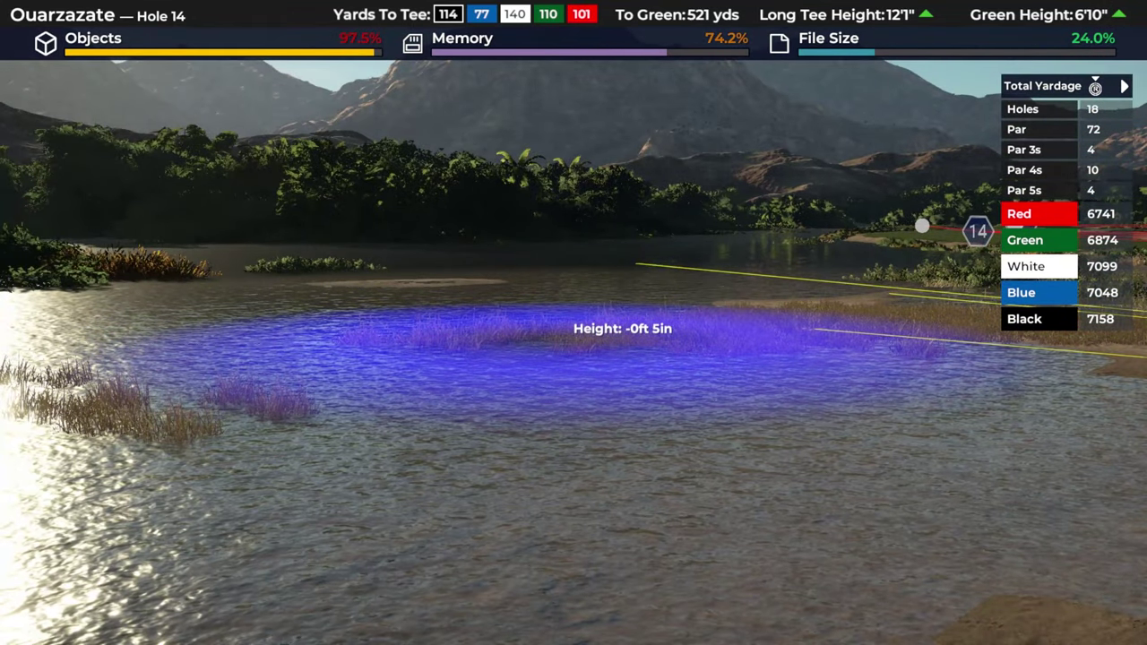
pyautogui.press('Return')
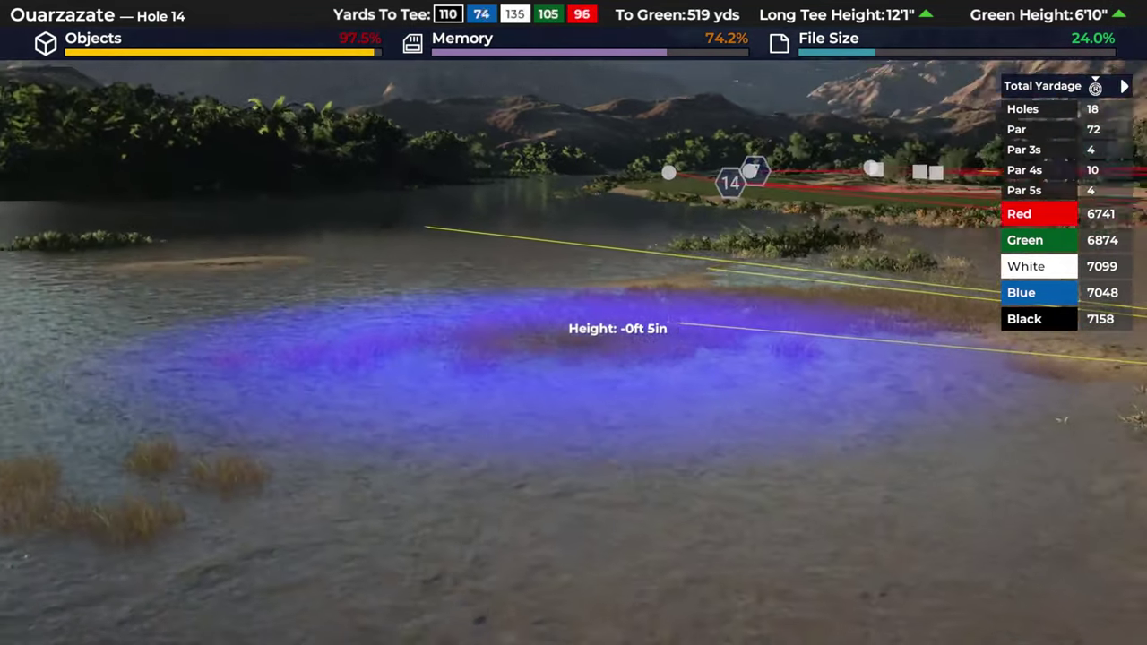
pyautogui.press('Return')
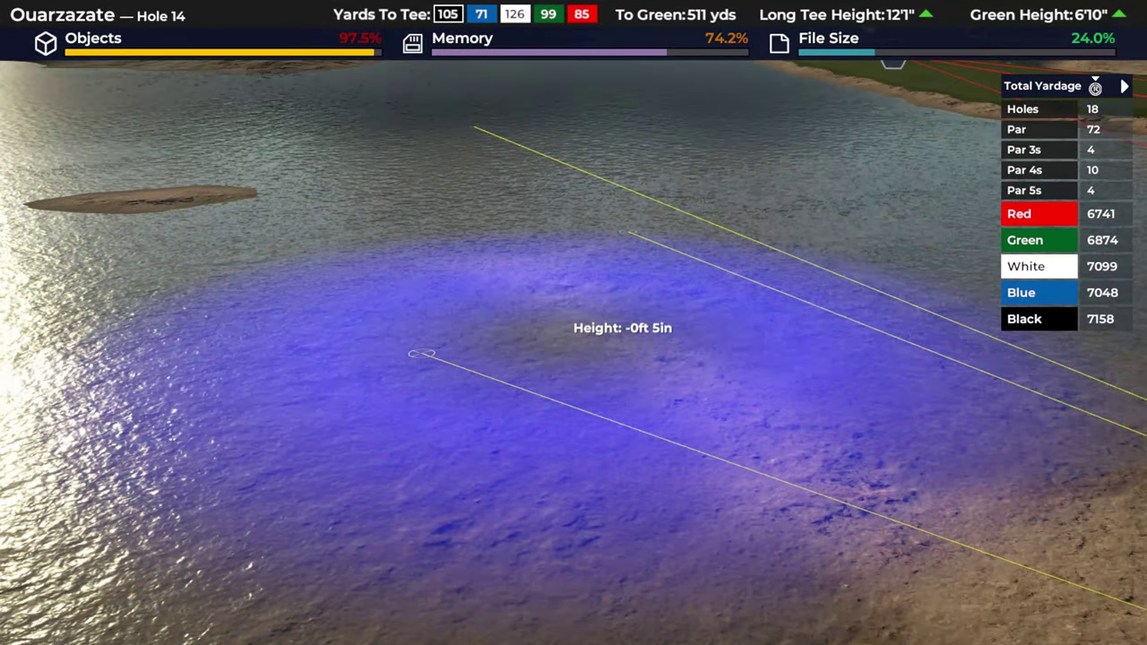
pyautogui.press('Escape')
pyautogui.press('Escape')
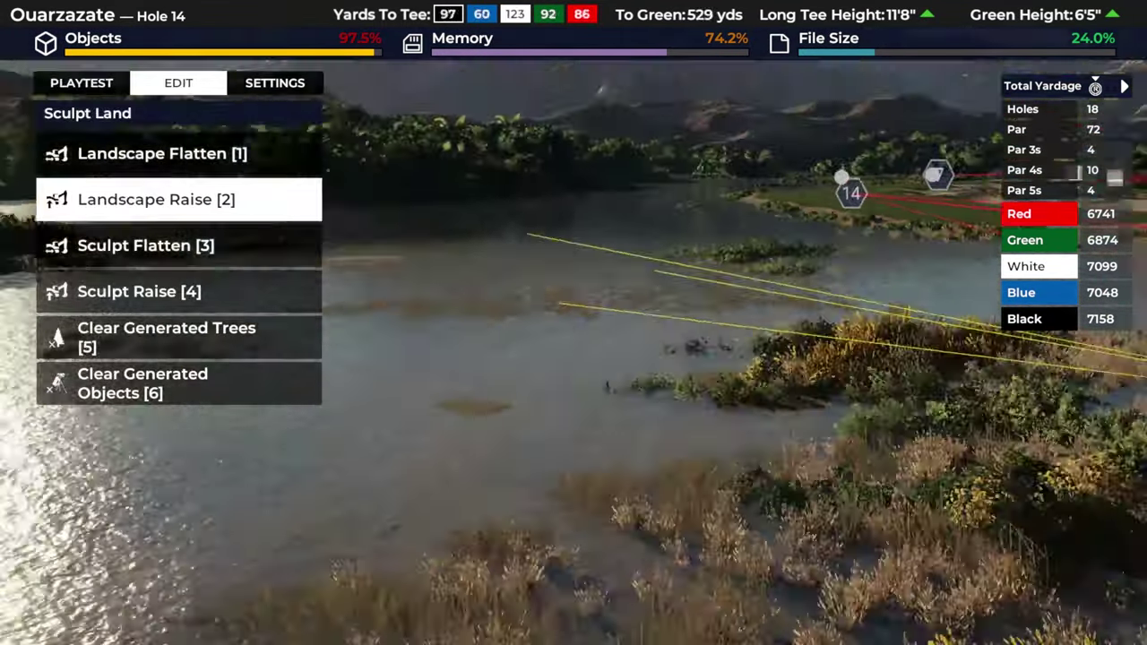
pyautogui.press('Escape')
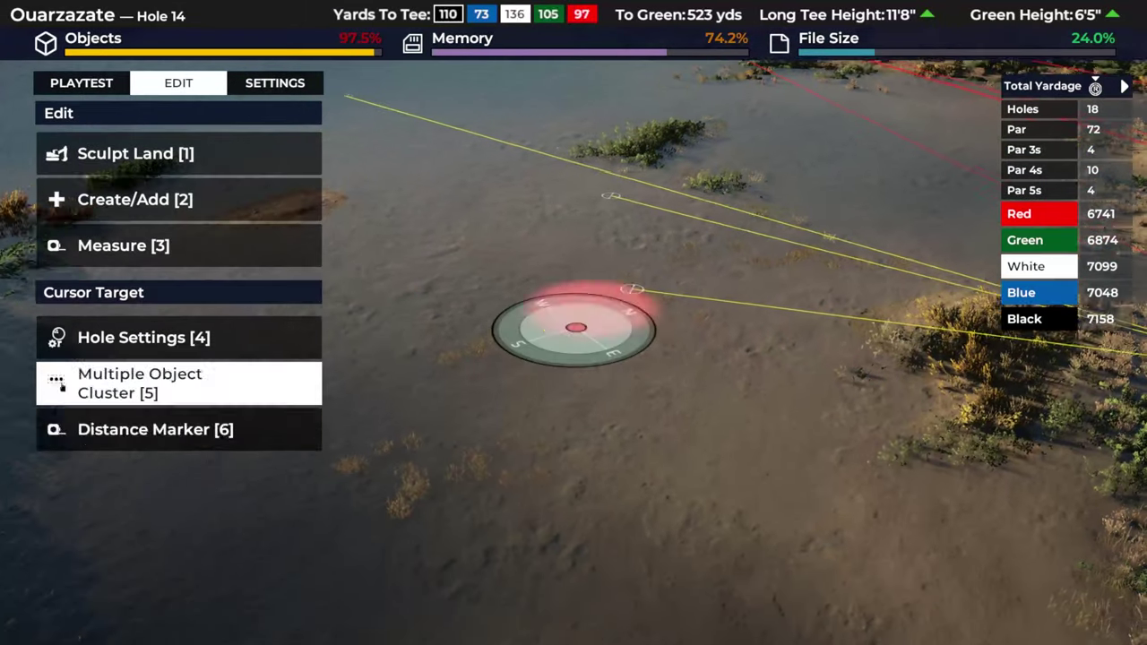
# - Area-select the dry grass clumps standing over the submerged main sandbar
pyautogui.press('Return')
pyautogui.press('Down')
pyautogui.press('Return')
pyautogui.press('Down')
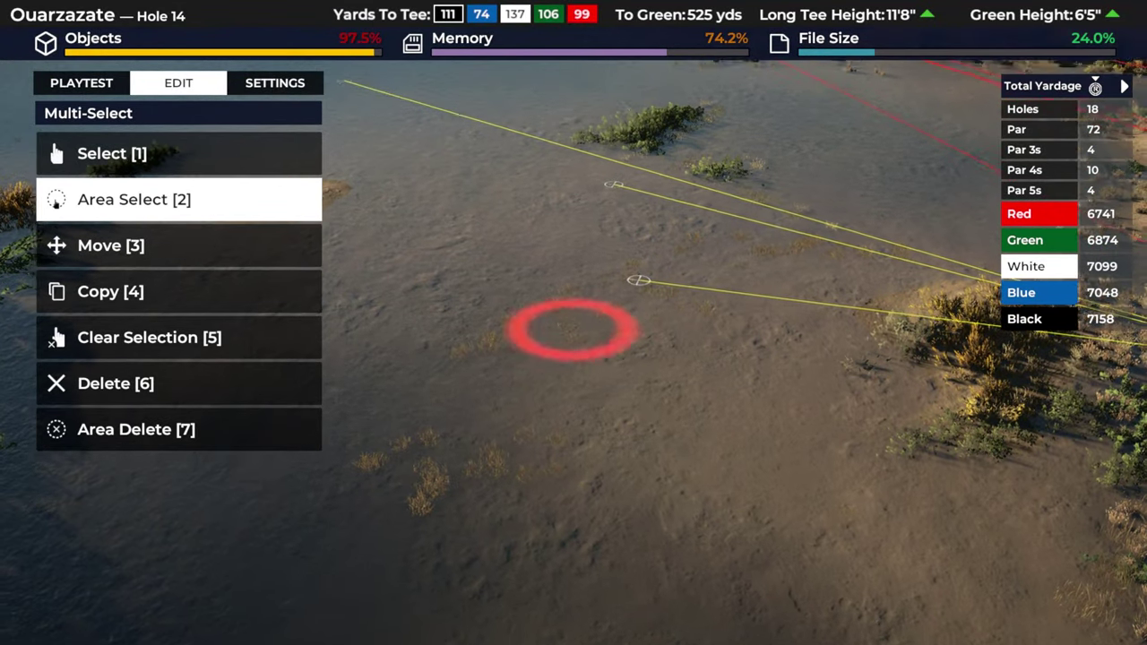
pyautogui.press('Return')
# - Paste a copy of the selected dry grass farther out in the lake beyond the small sandbar, and review it at water level
pyautogui.press('Down')
pyautogui.press('Down')
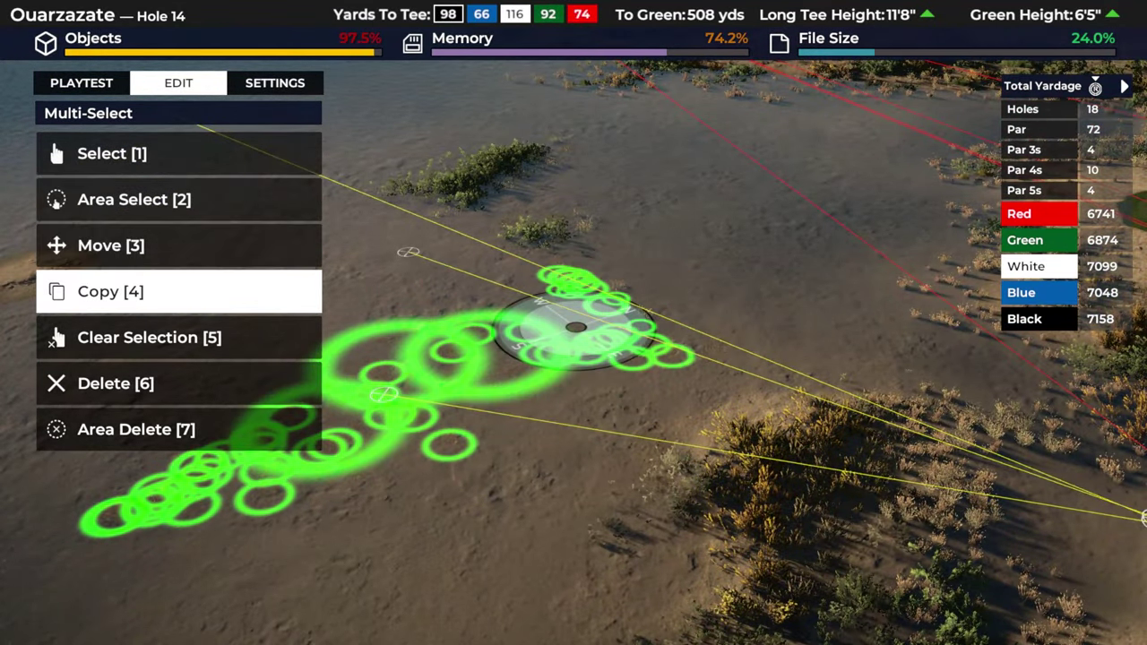
pyautogui.press('Return')
pyautogui.press('d')
pyautogui.press('s')
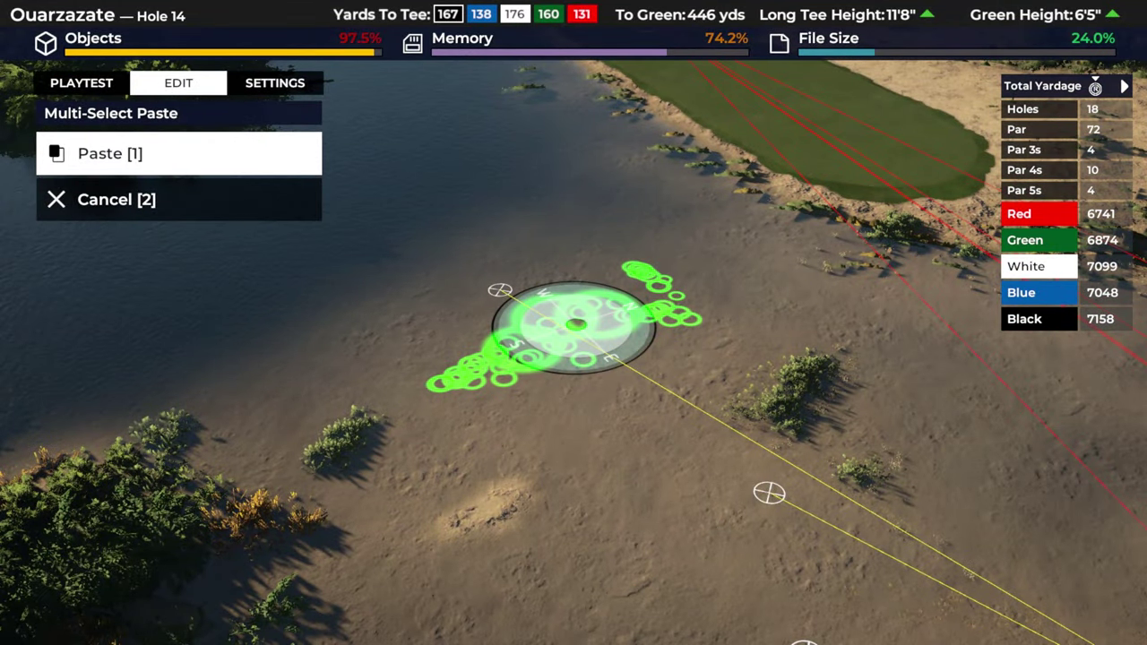
pyautogui.press('Return')
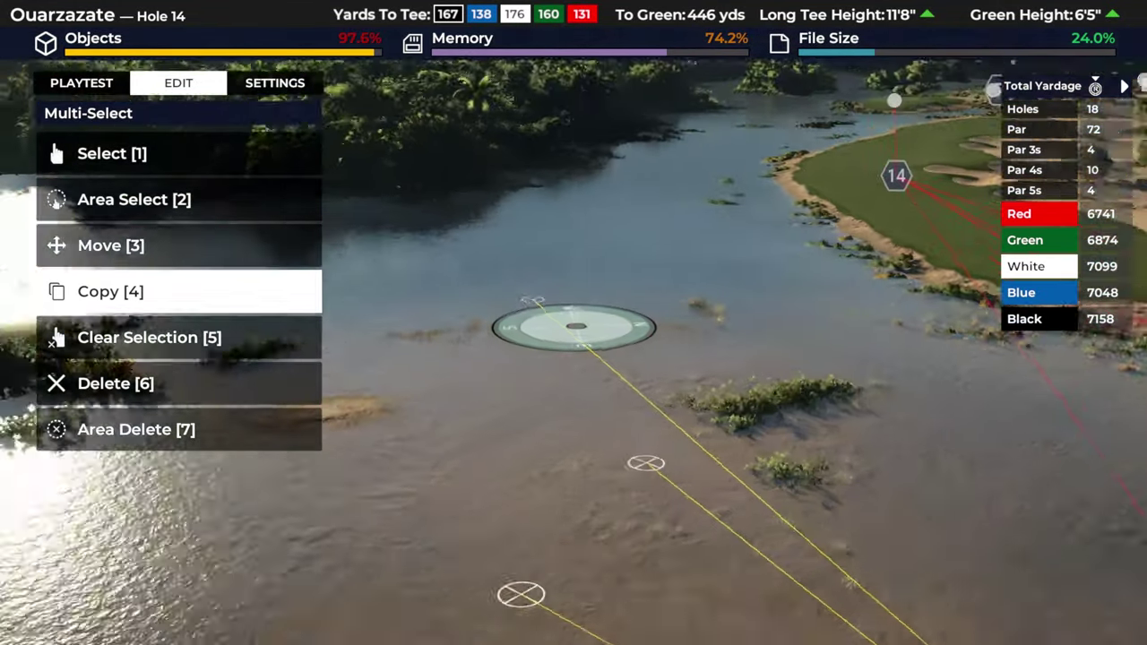
pyautogui.press('s')
pyautogui.press('d')
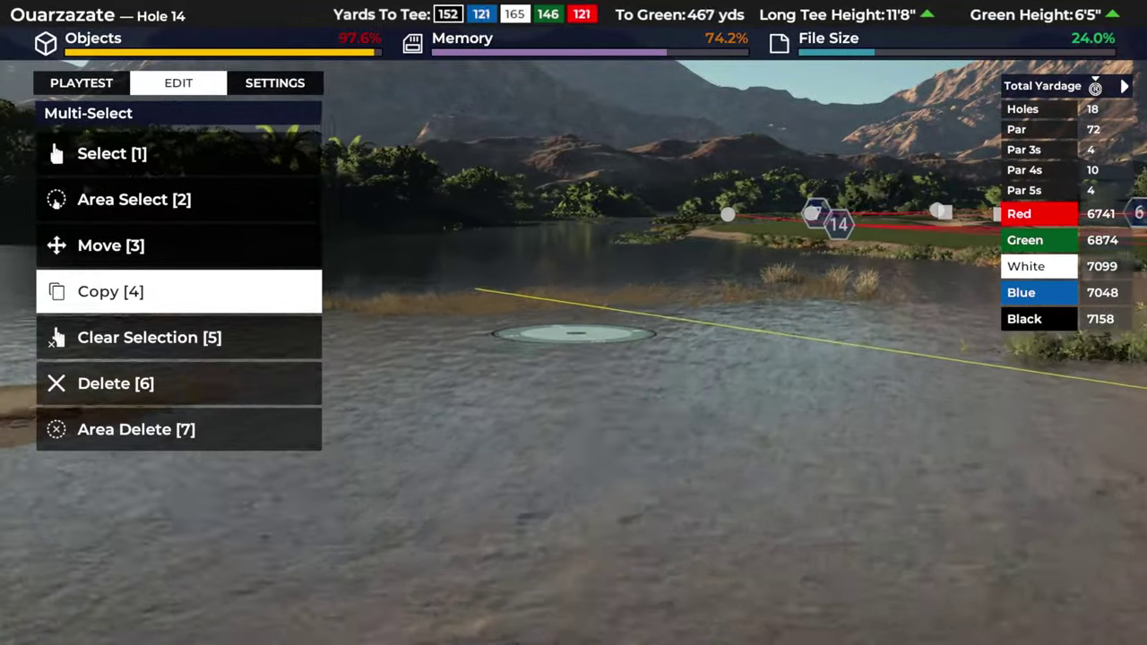
pyautogui.press('w')
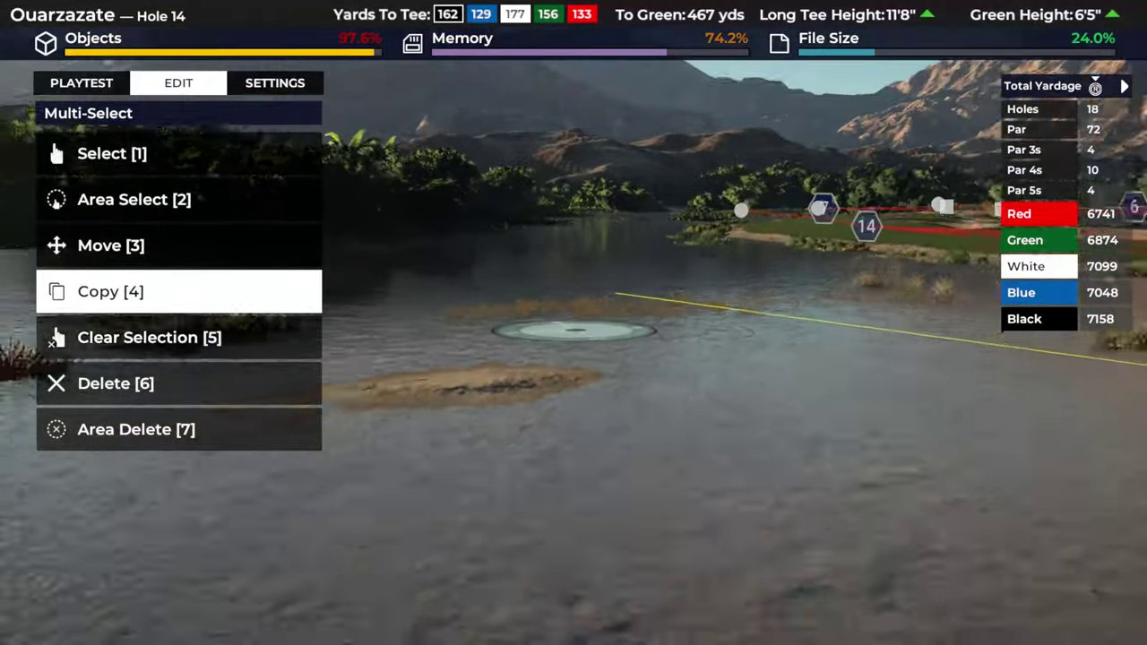
pyautogui.press('s')
pyautogui.press('w')
pyautogui.press('w')
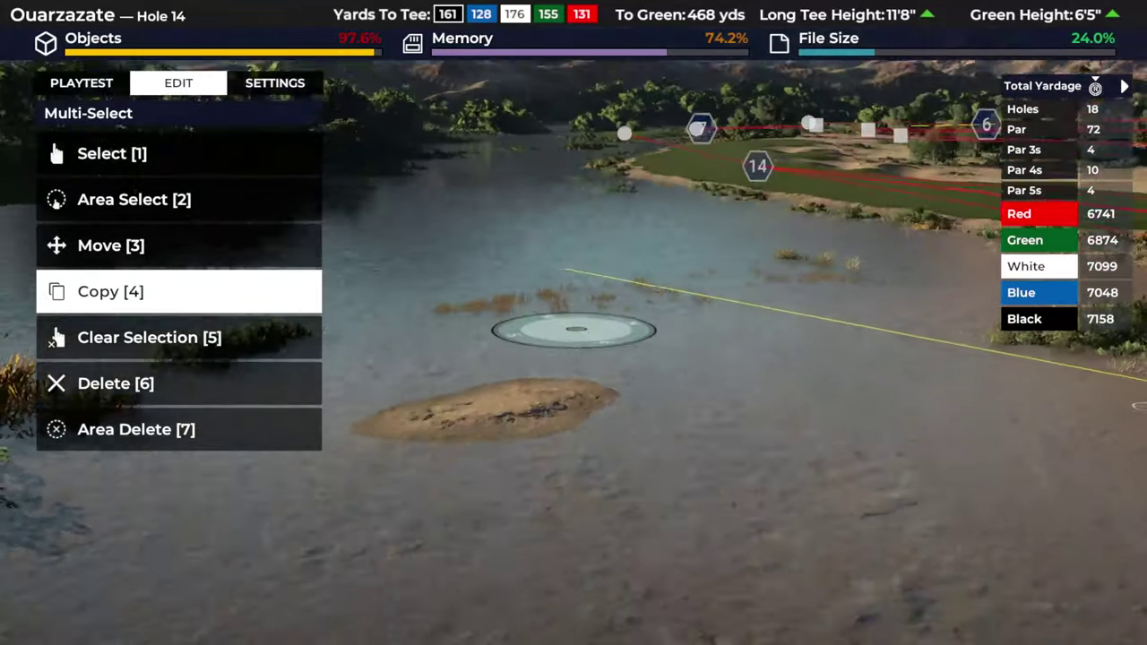
# - Area-select the dry grass beyond the small sandbar and paste a copy farther out in the deep water beside hole 14's fairway
pyautogui.press('2')
pyautogui.click(570, 342)
pyautogui.press('d')
pyautogui.click(578, 345)
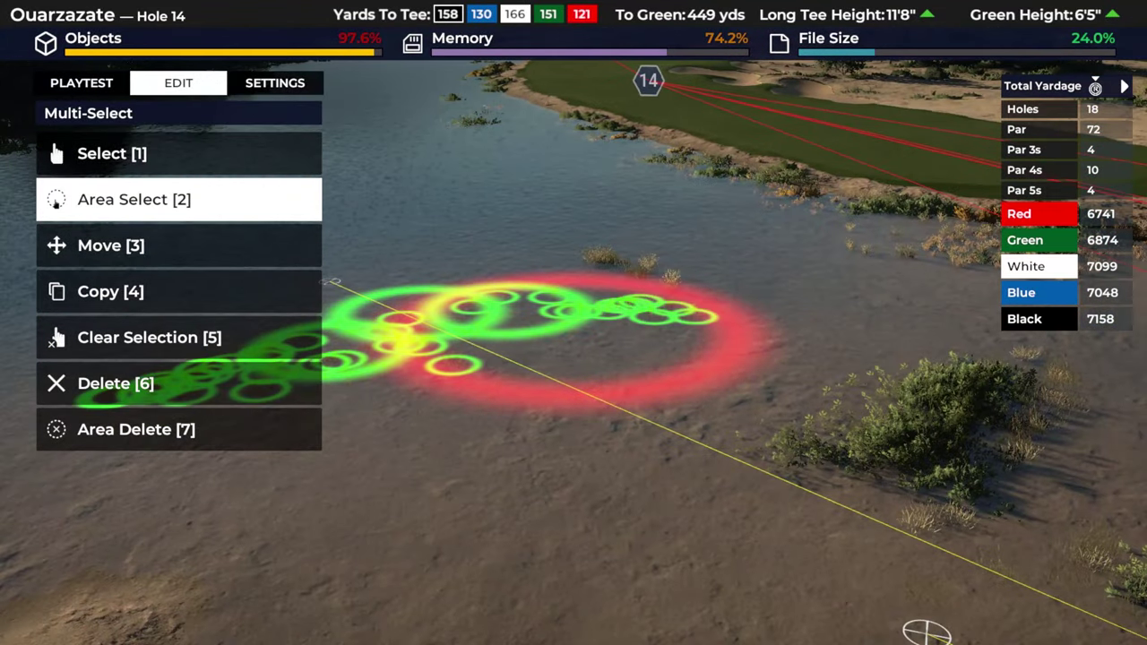
pyautogui.press('3')
pyautogui.press('4')
pyautogui.press('3')
pyautogui.press('4')
pyautogui.click(578, 327)
pyautogui.press('w')
pyautogui.press('a')
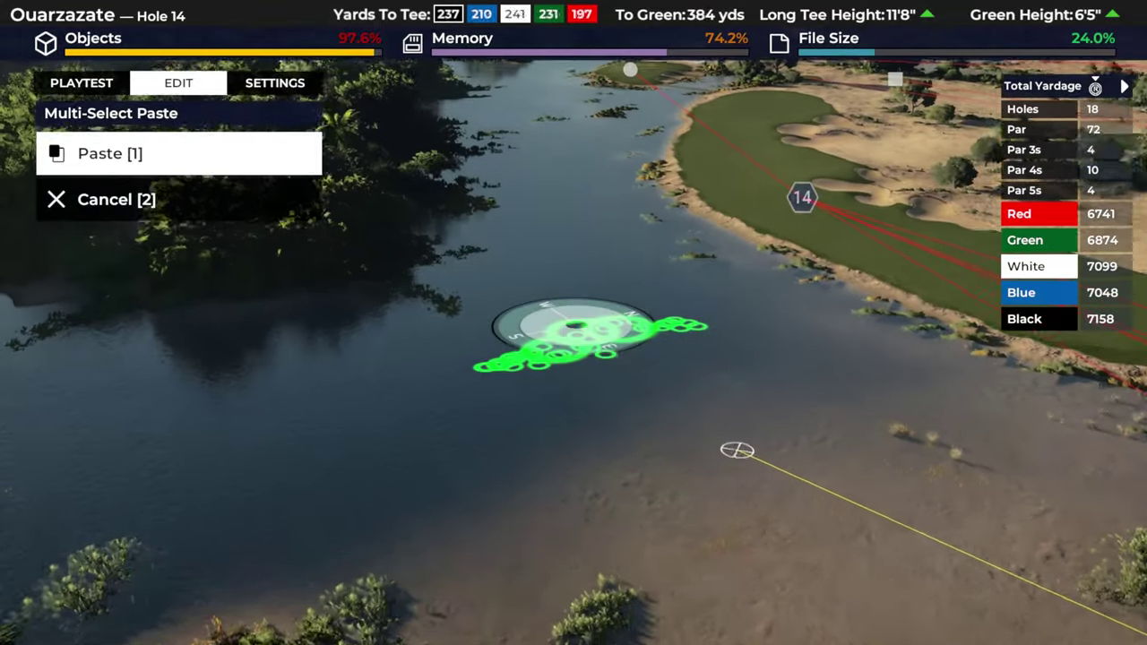
pyautogui.click(576, 325)
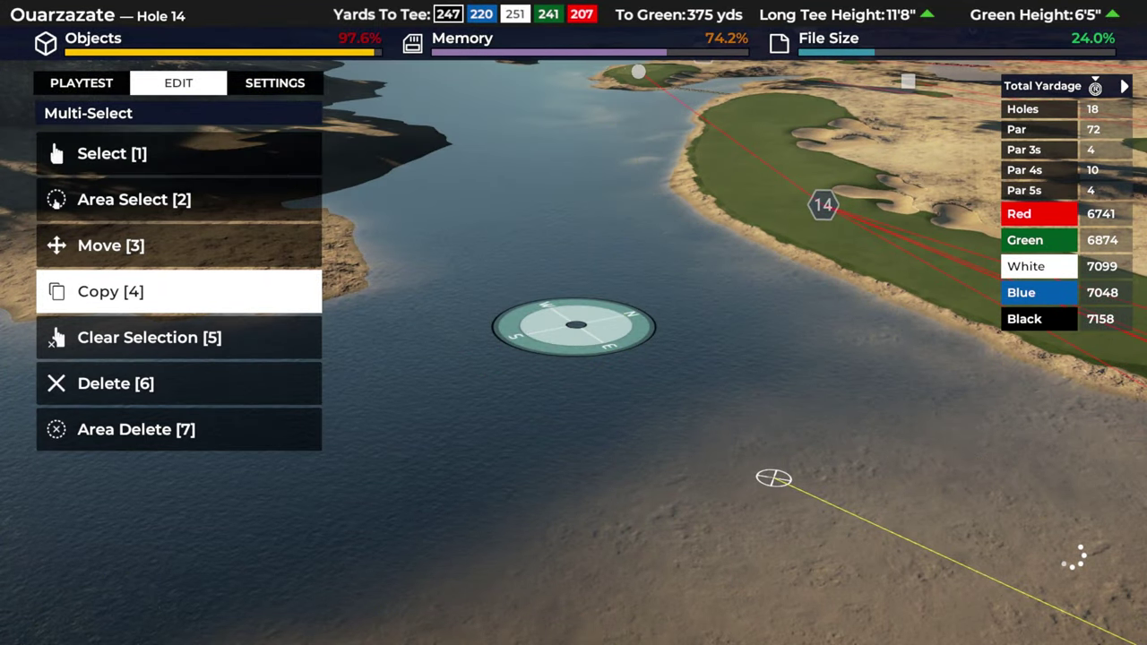
# - Area-select the dry grass copy placed in the deep water, viewing it from overhead
pyautogui.press('w')
pyautogui.press('Left')
pyautogui.press('Down')
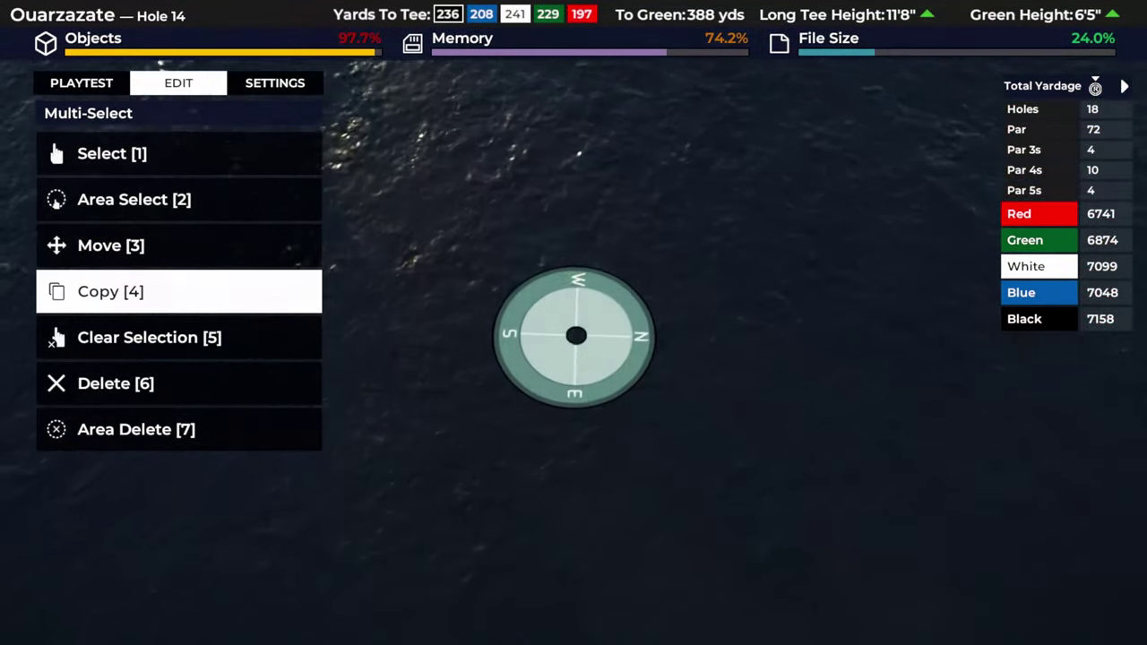
pyautogui.press('Up')
pyautogui.press('Up')
pyautogui.click(576, 331)
pyautogui.press('d')
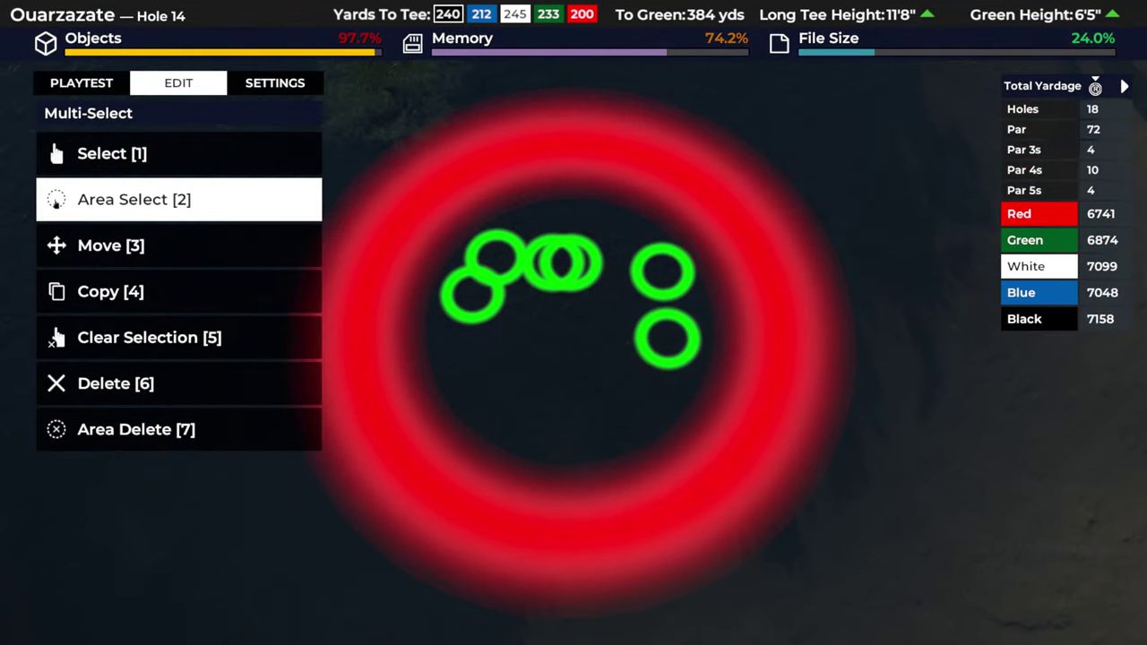
pyautogui.click(575, 331)
pyautogui.press('s')
pyautogui.press('a')
pyautogui.press('w')
pyautogui.press('d')
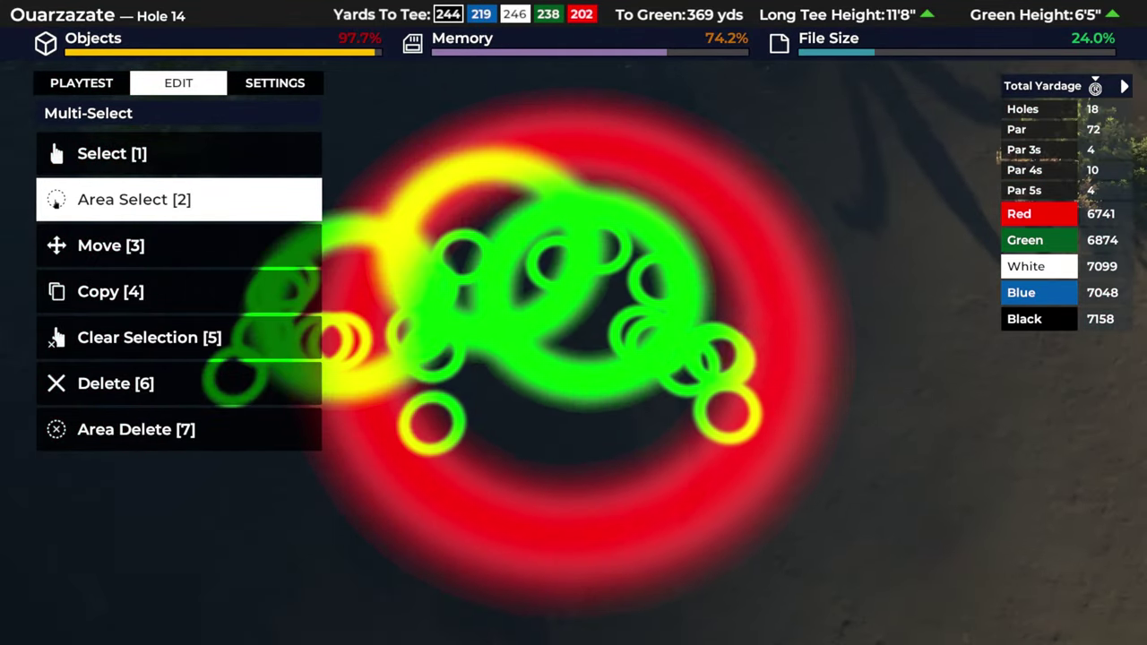
# - Check the selected deep-water grass from the lake bank, then leave Multi-Select
pyautogui.press('a')
pyautogui.press('Up')
pyautogui.press('s')
pyautogui.press('Up')
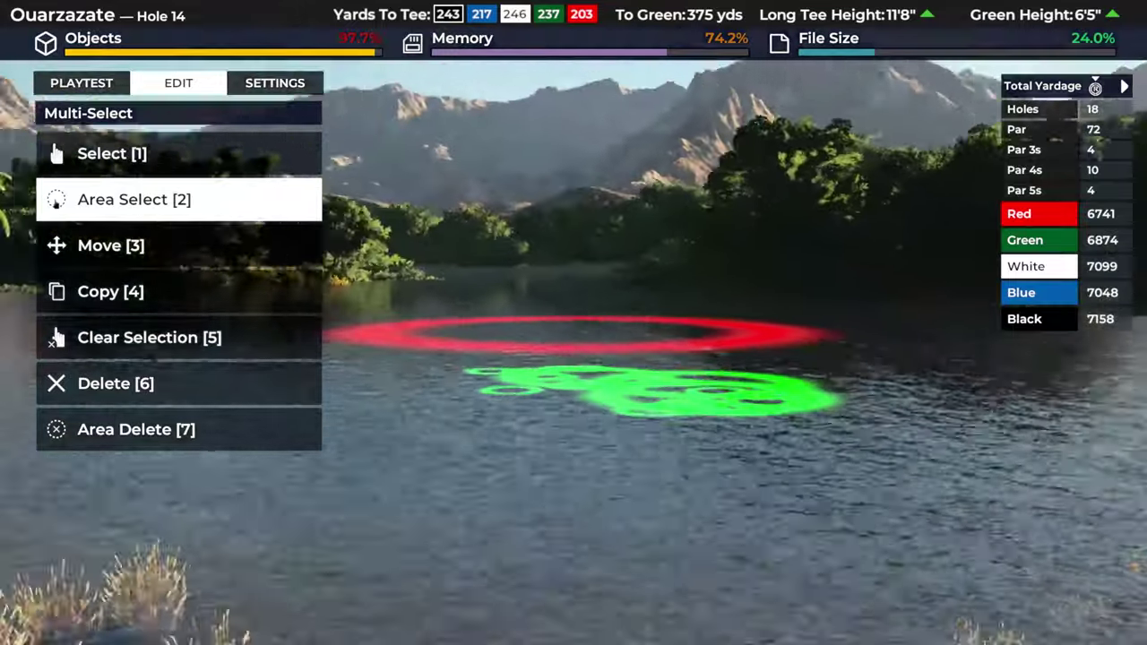
pyautogui.press('a')
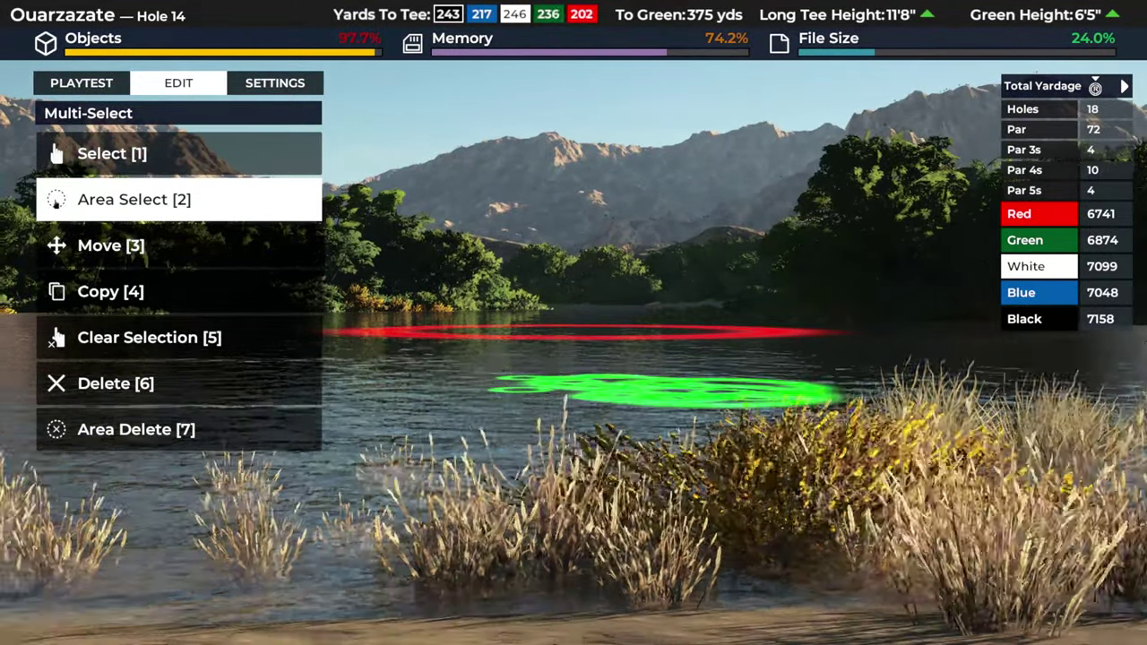
pyautogui.press('s')
pyautogui.press('Down')
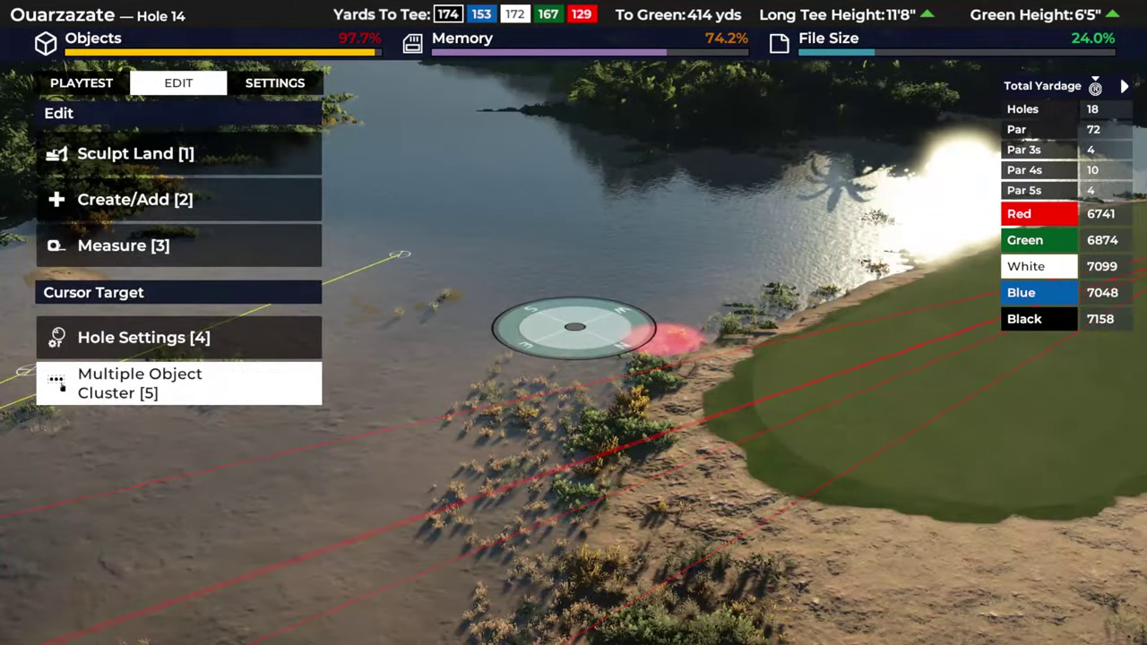
# - Examine the shoreline planting from hole 14's tees along the fairway to the grasses at the water's edge near the green
pyautogui.press('a')
pyautogui.press('Right')
pyautogui.press('s')
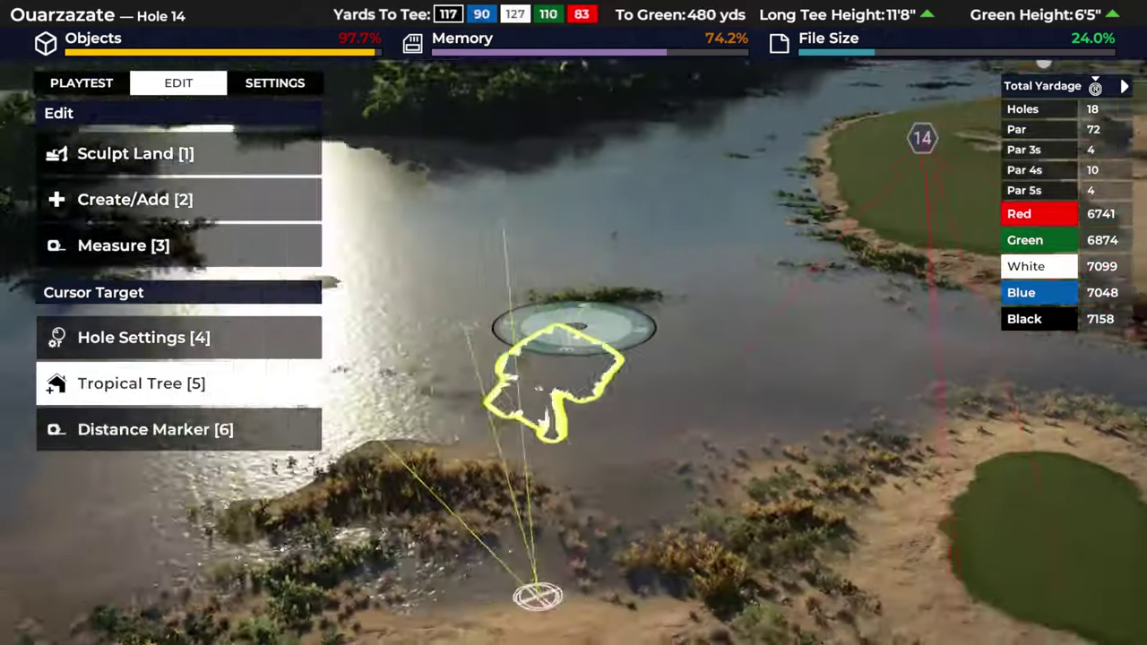
pyautogui.press('w')
pyautogui.press('Down')
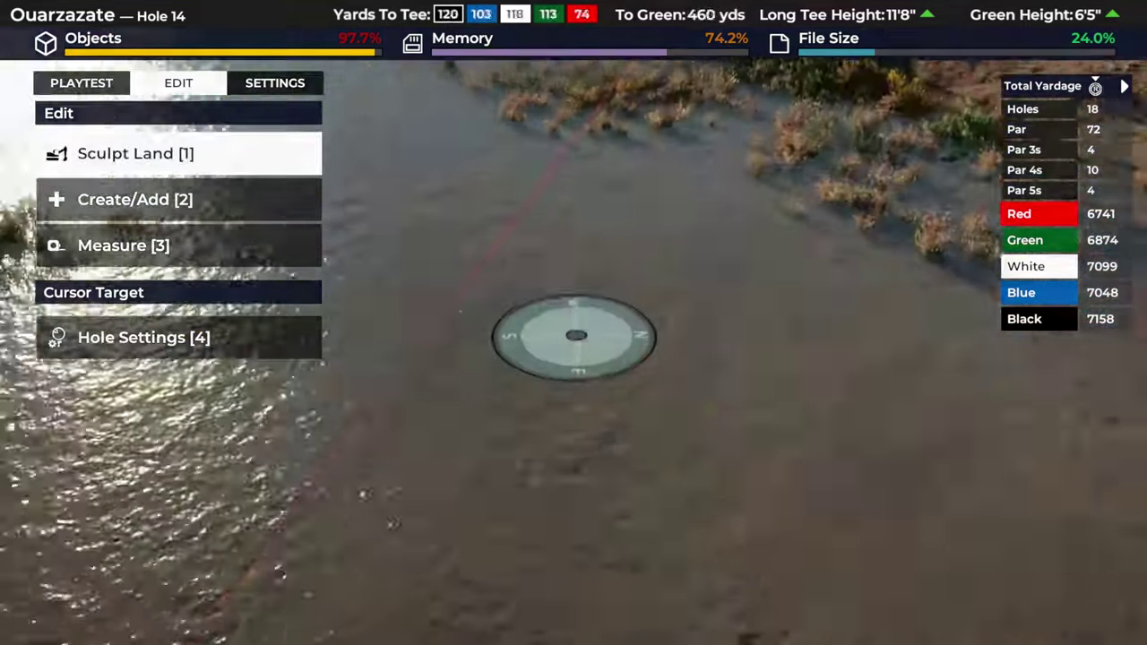
pyautogui.press('w')
pyautogui.press('Up')
pyautogui.press('Right')
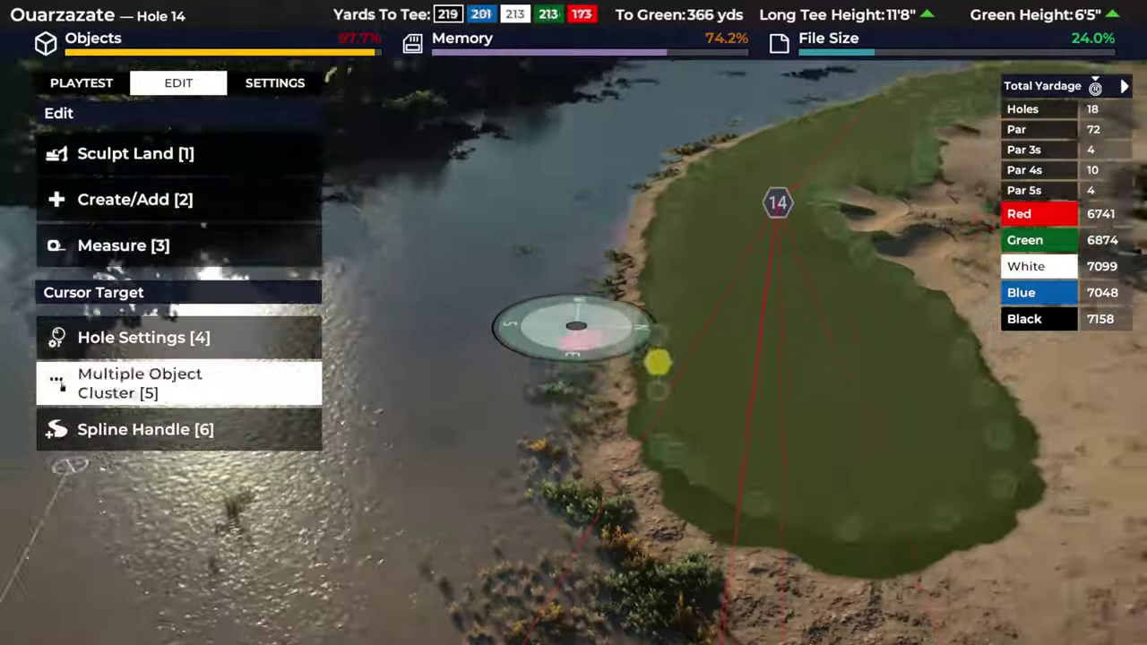
pyautogui.press('w')
pyautogui.press('Up')
pyautogui.press('Right')
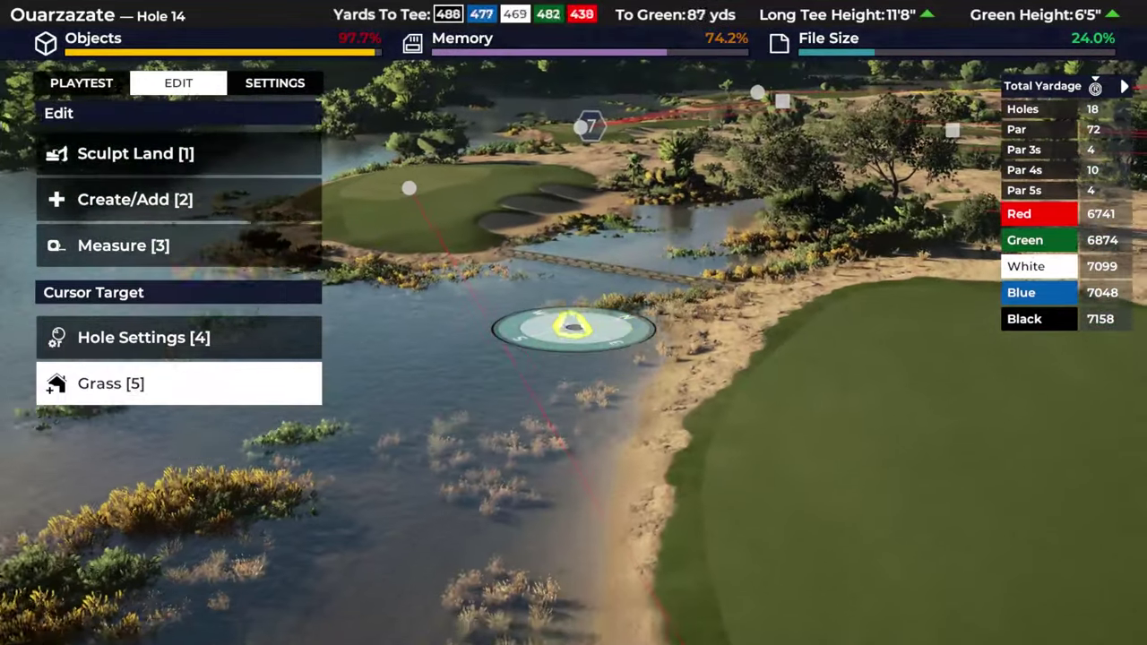
pyautogui.press('s')
pyautogui.press('s')
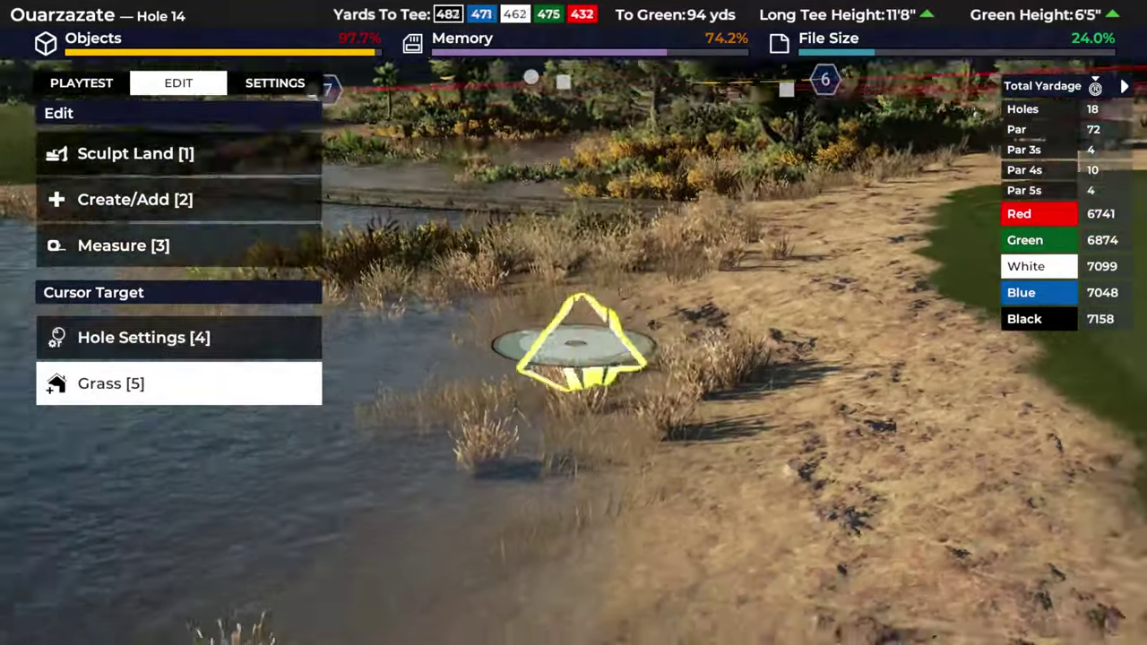
# - Start a distance and height measurement on the sandy bank between the lake and the turf near hole 14's green
pyautogui.press('Down')
pyautogui.press('Down')
pyautogui.press('Down')
pyautogui.press('Return')
pyautogui.press('s')
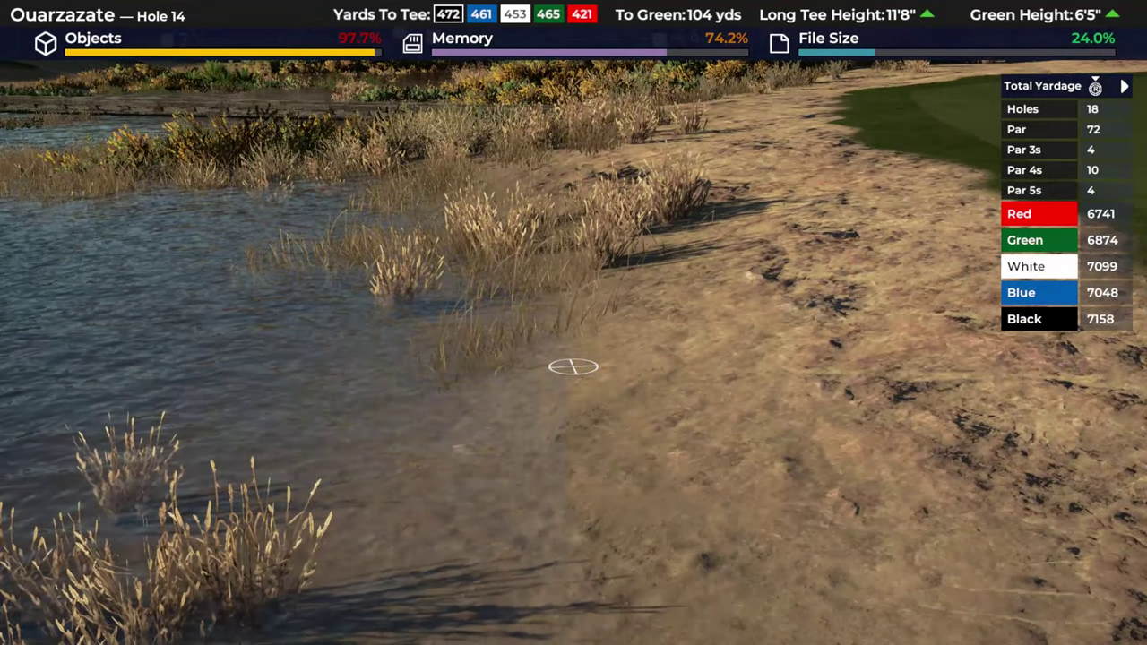
pyautogui.press('Up')
pyautogui.press('s')
pyautogui.press('Down')
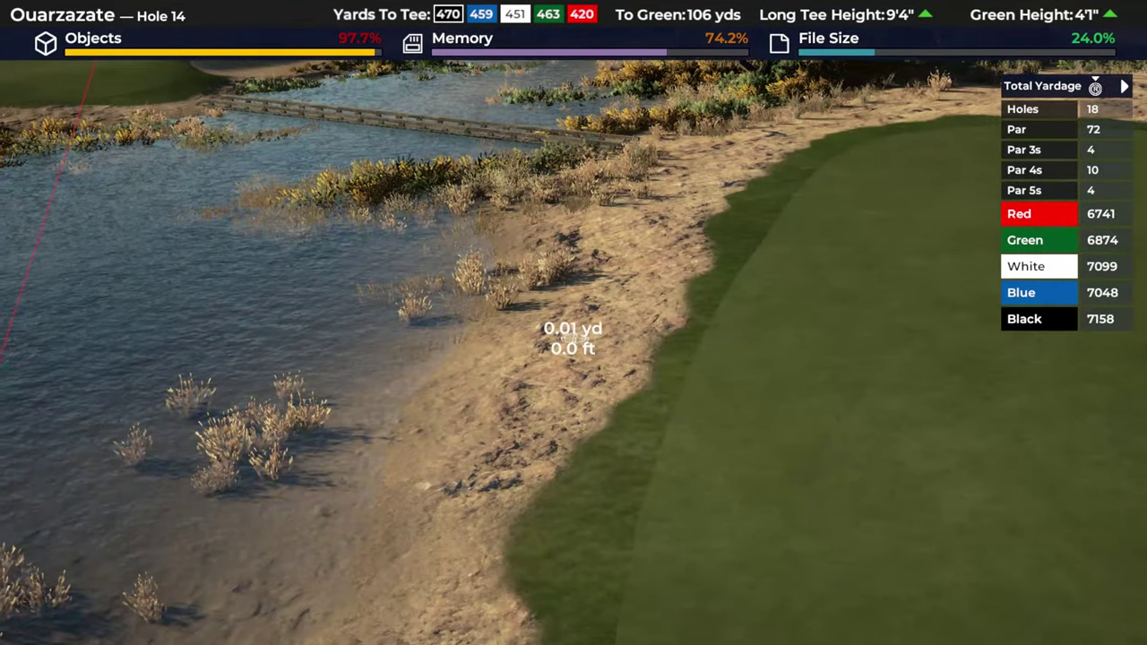
pyautogui.press('a')
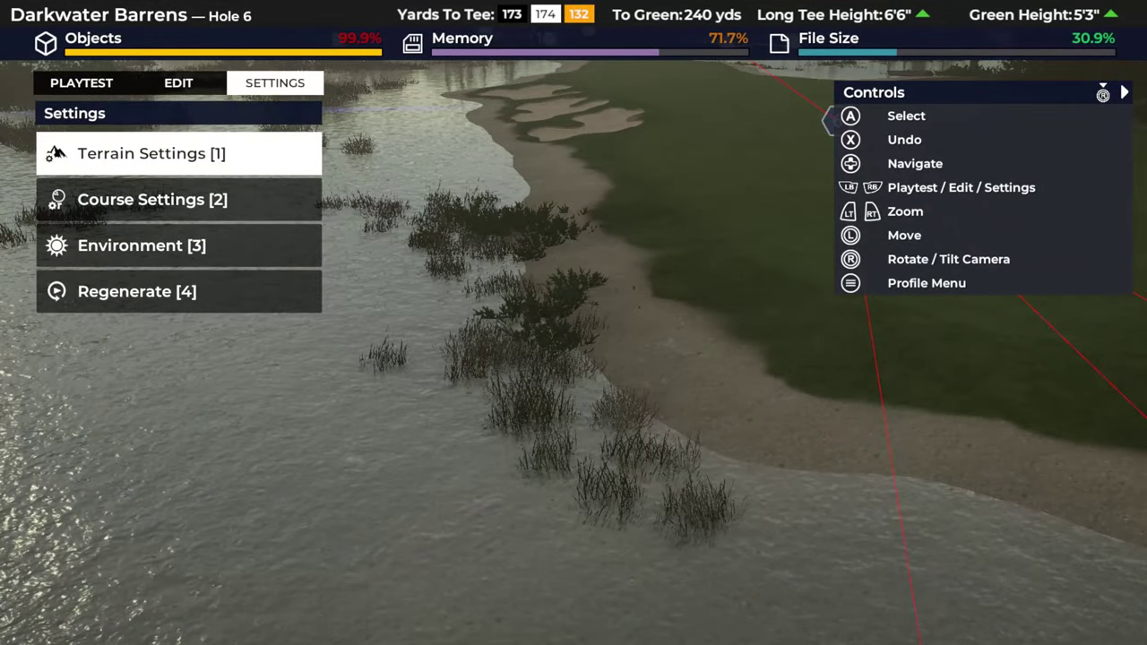
# - Start a measurement on the sandy bank beside hole 6's fairway on the Darkwater Barrens course
pyautogui.press('3')
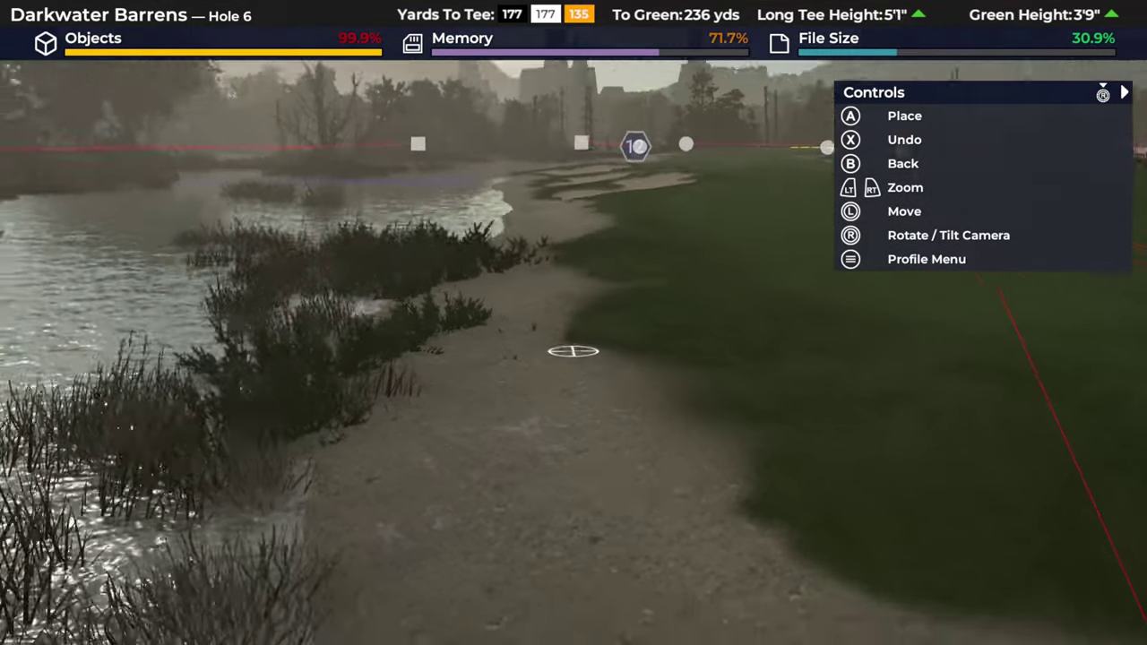